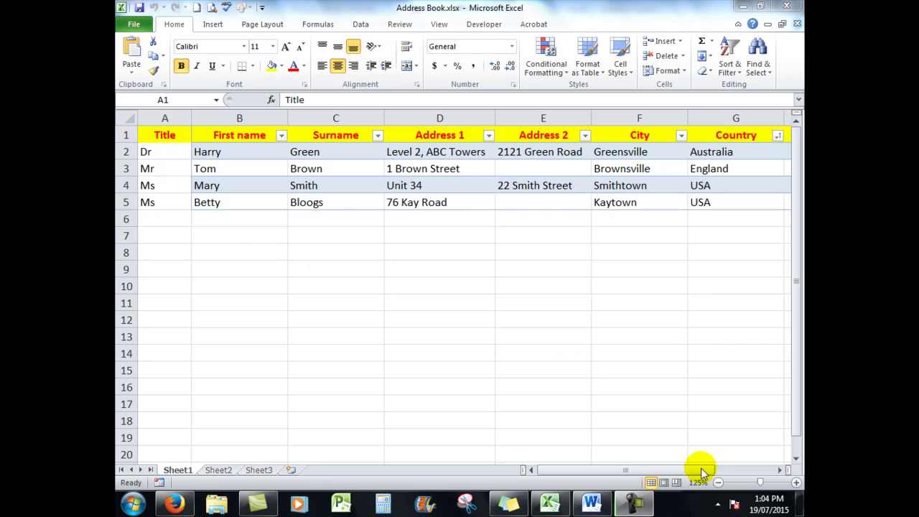
Widen the address list's Zip column, then correct 'Secretarys' to 'Secretary' in the letter's signature
left_click(777, 470)
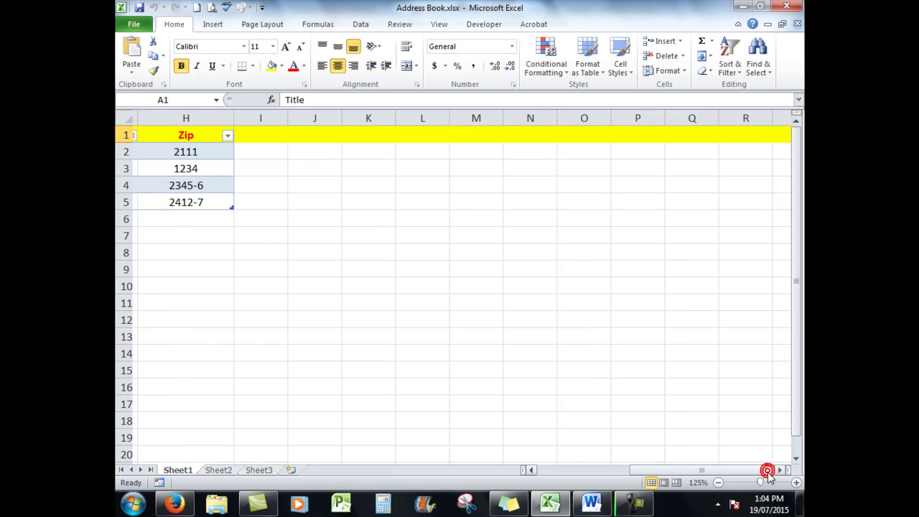
left_click_drag(761, 471, 530, 470)
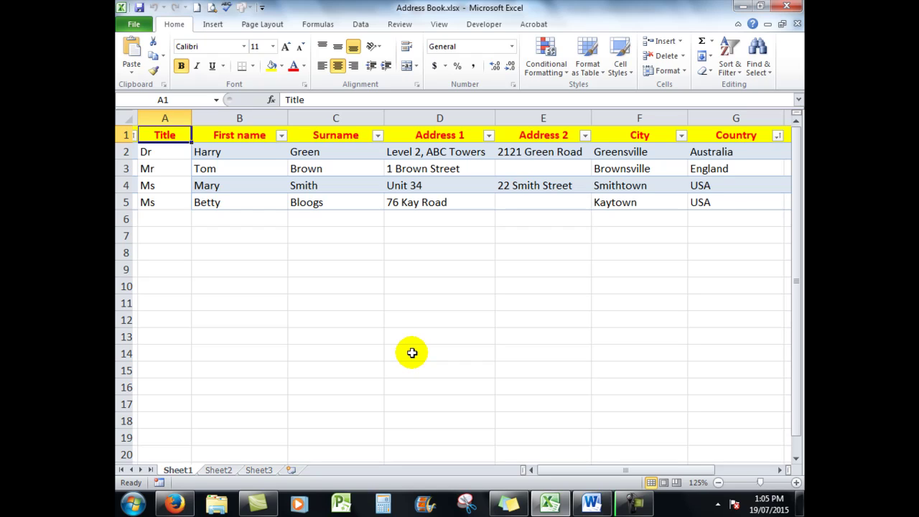
left_click(589, 506)
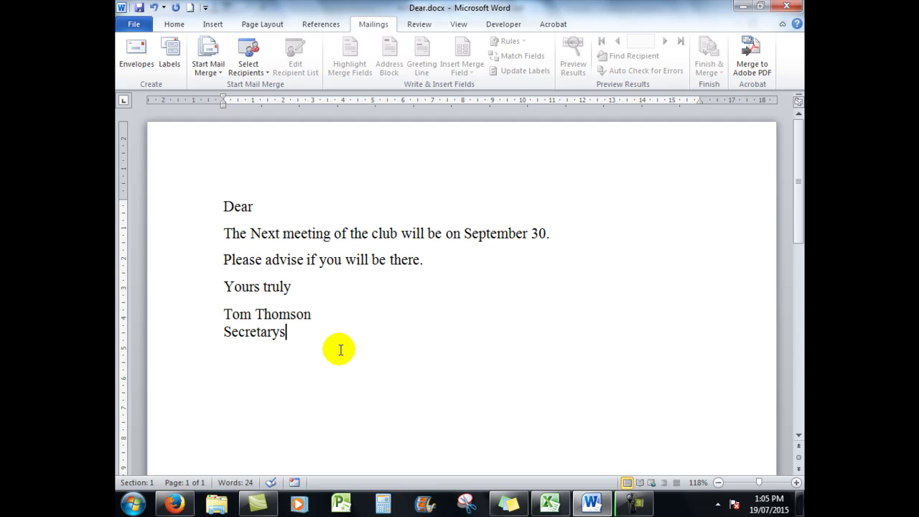
key("BackSpace")
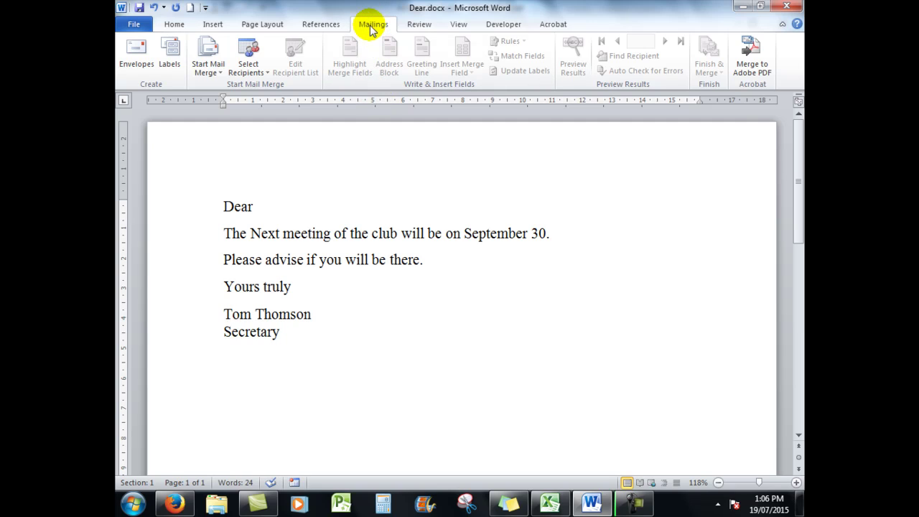
left_click(219, 75)
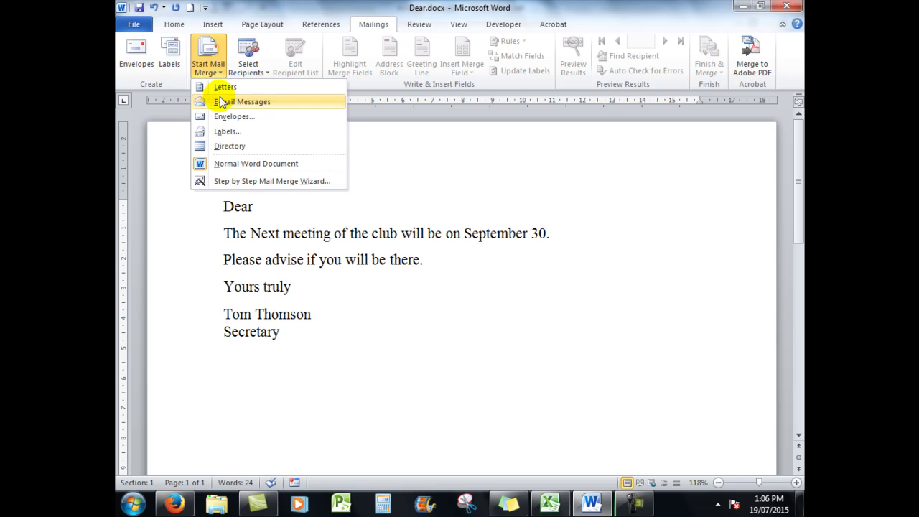
Launch the Step by Step Mail Merge Wizard for Letters, starting from the current document
left_click(234, 184)
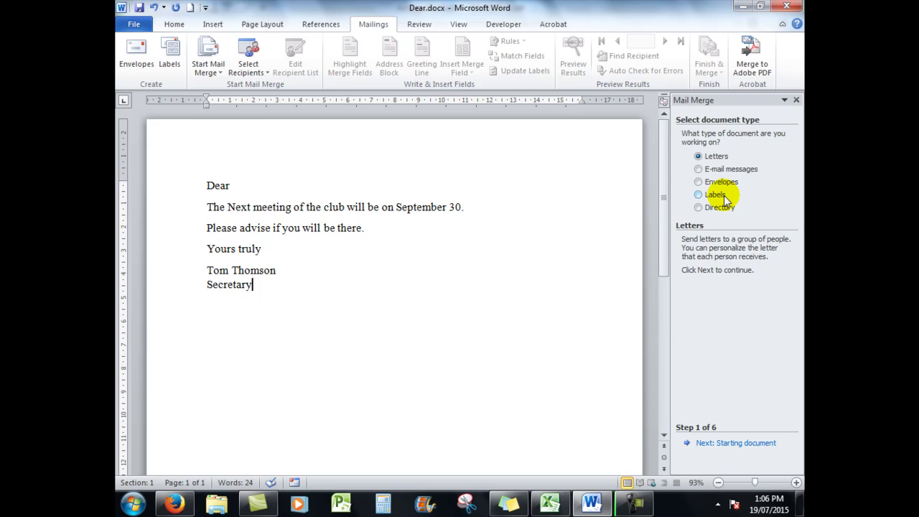
left_click(735, 444)
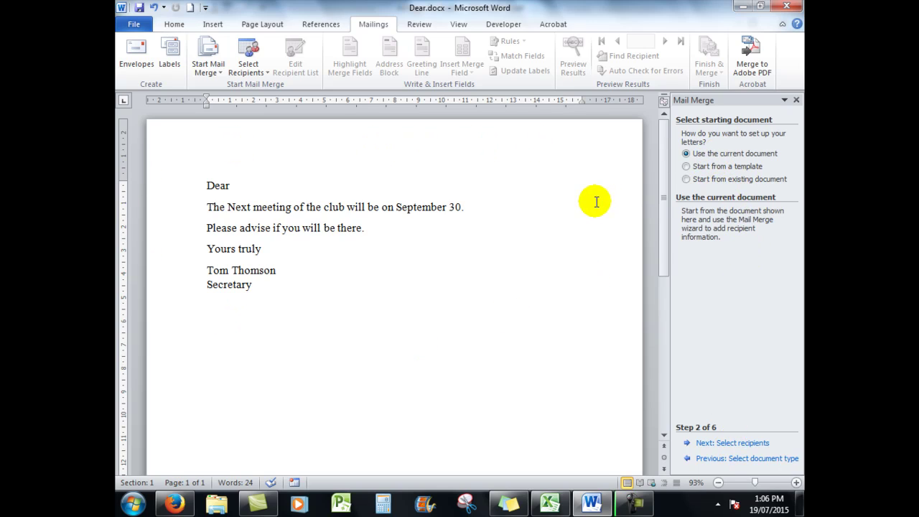
left_click(686, 180)
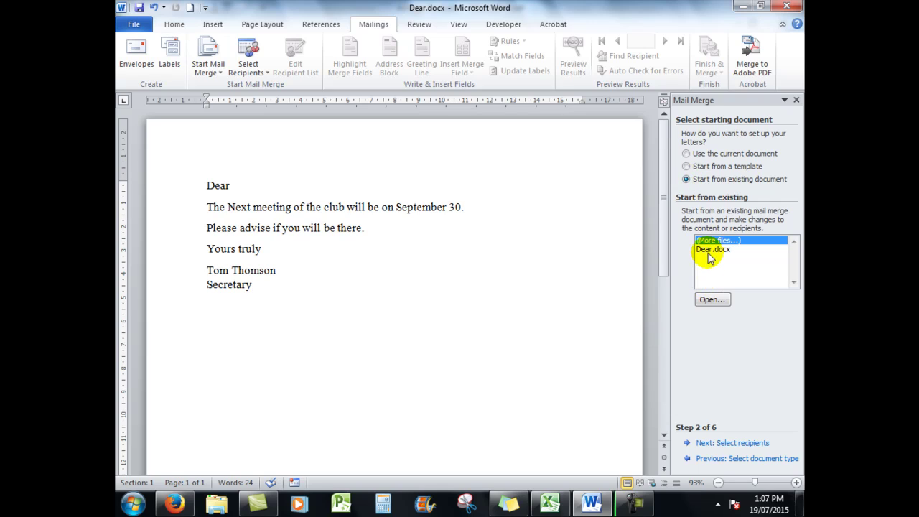
left_click(687, 153)
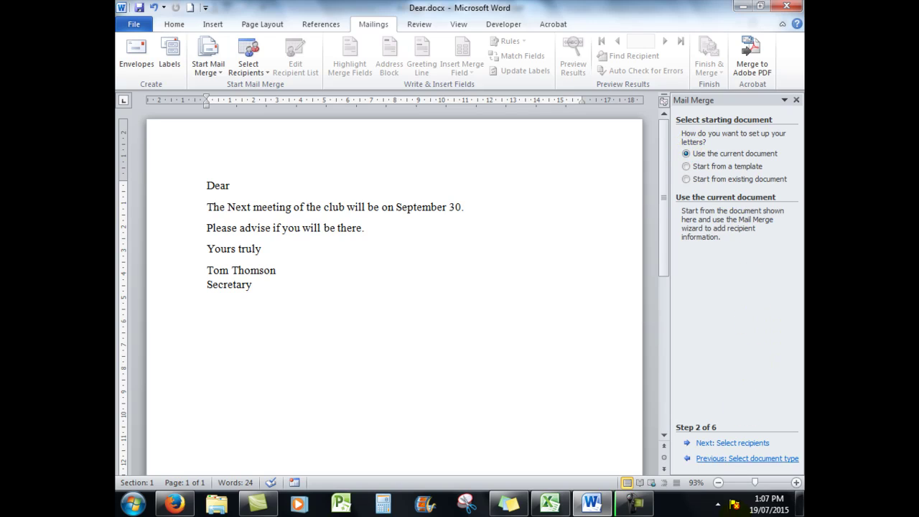
left_click(736, 443)
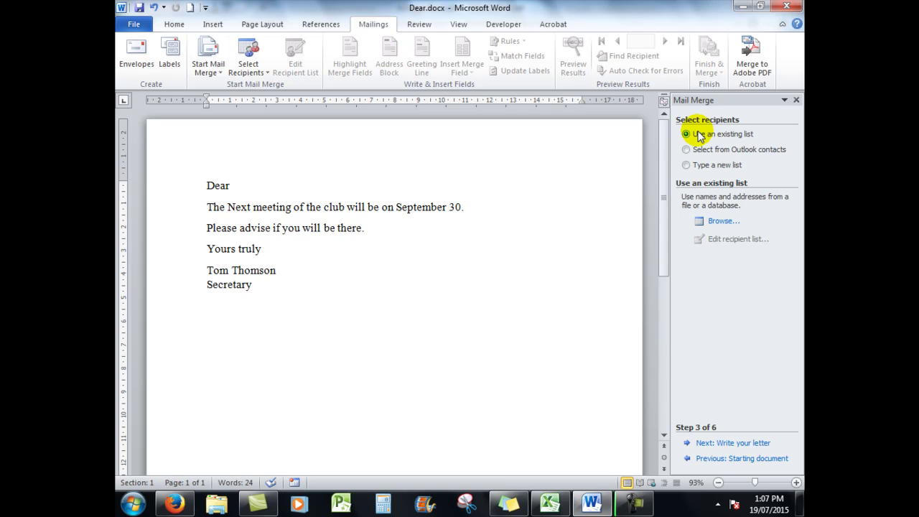
Browse to the Desktop and open Address Book.xlsx as the recipient list
left_click(722, 221)
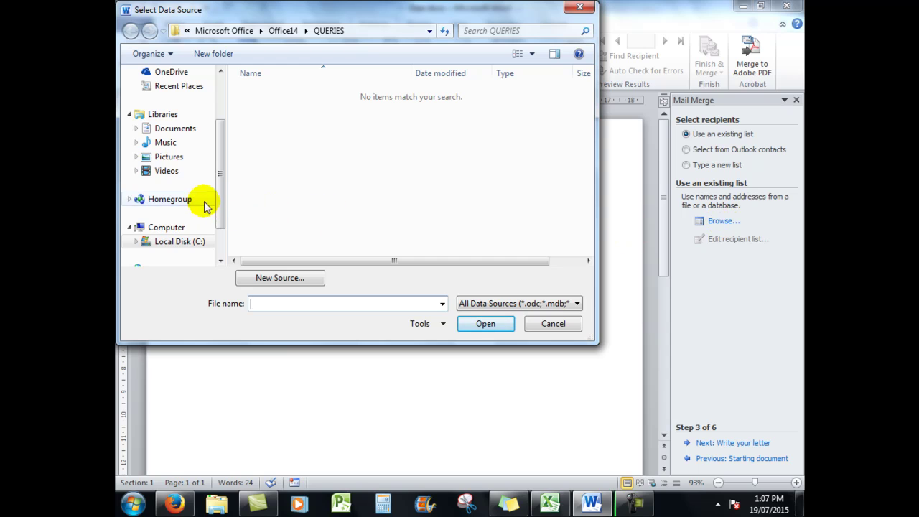
scroll(214, 196, "up", 2)
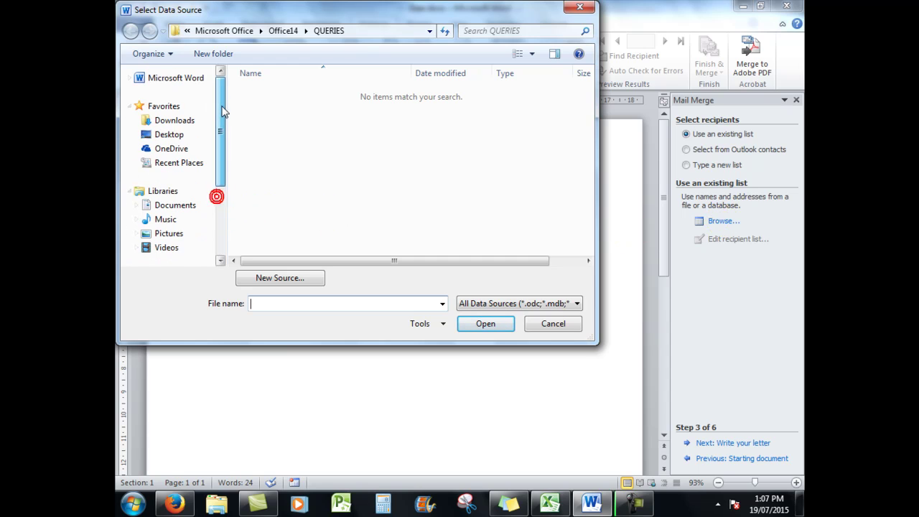
left_click(168, 135)
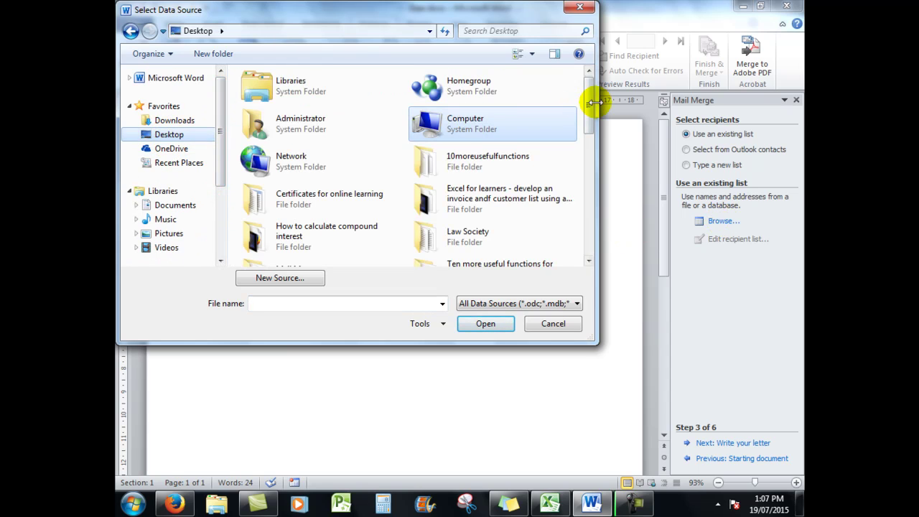
mouse_move(589, 88)
left_mouse_down()
mouse_move(598, 179)
mouse_move(599, 168)
left_mouse_up()
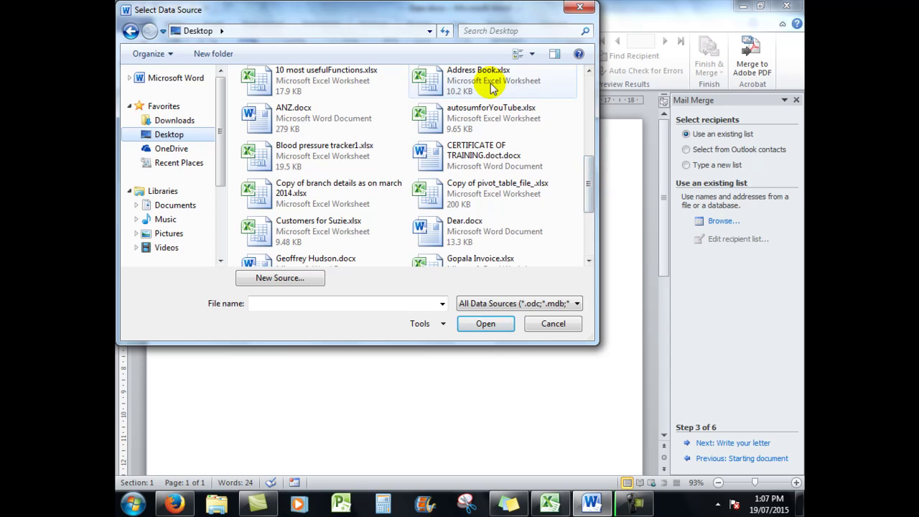
left_click(492, 87)
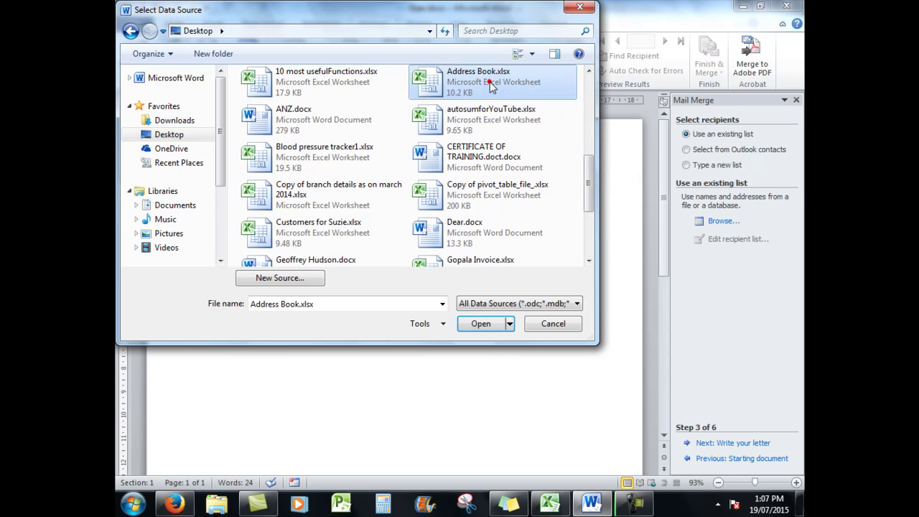
double_click(491, 87)
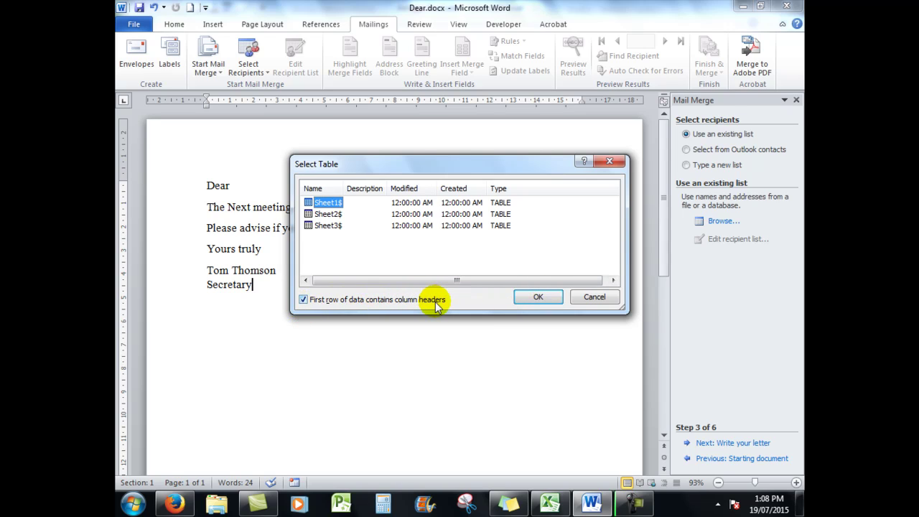
left_click(538, 299)
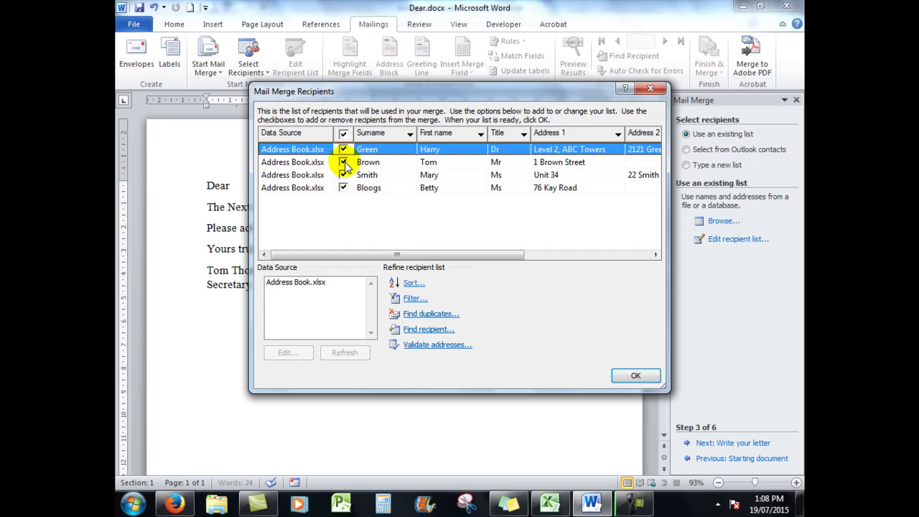
left_click(344, 163)
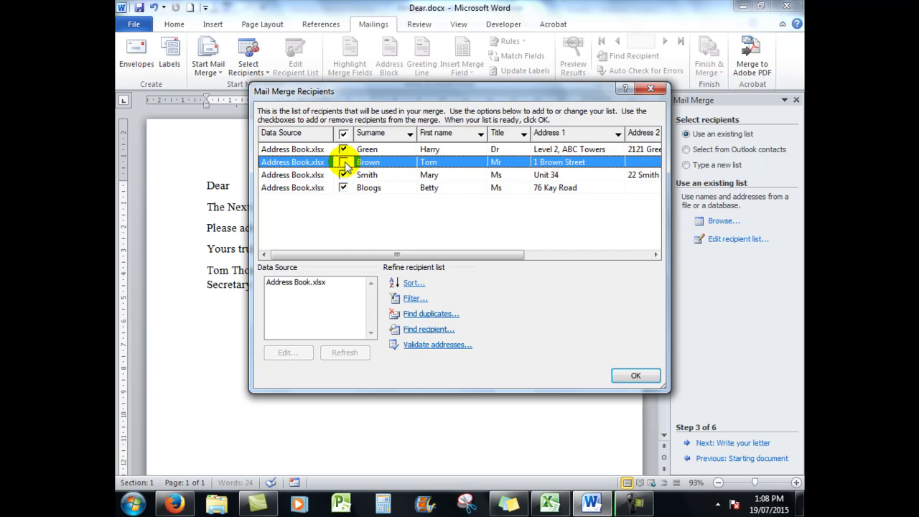
left_click(345, 163)
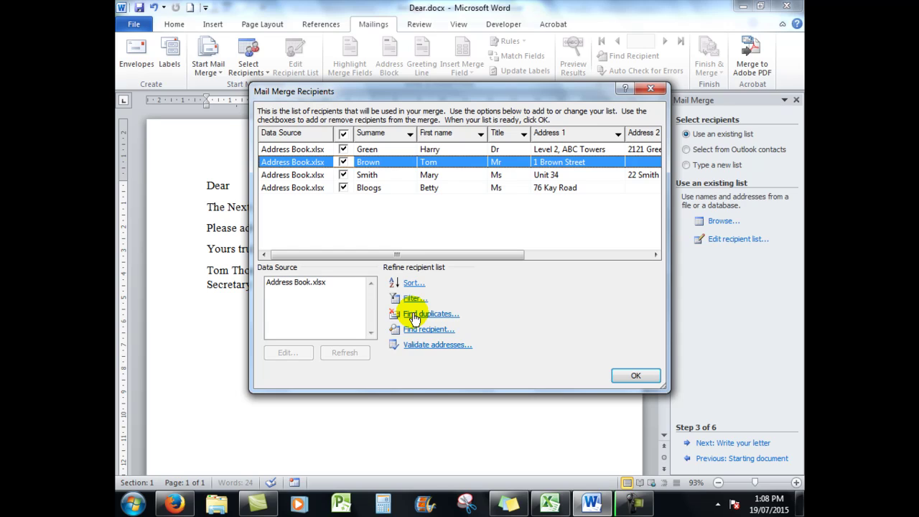
left_click(635, 378)
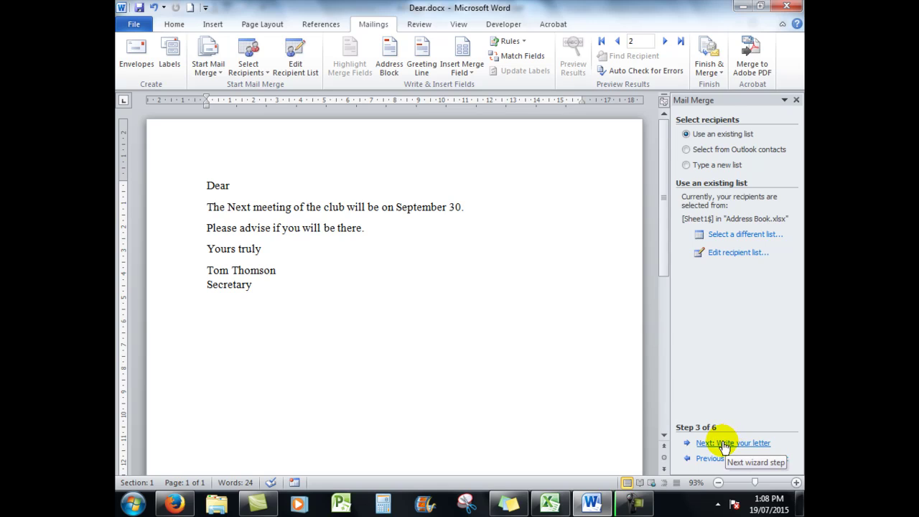
Advance to the Write your letter step and insert a blank line above 'Dear'
left_click(726, 446)
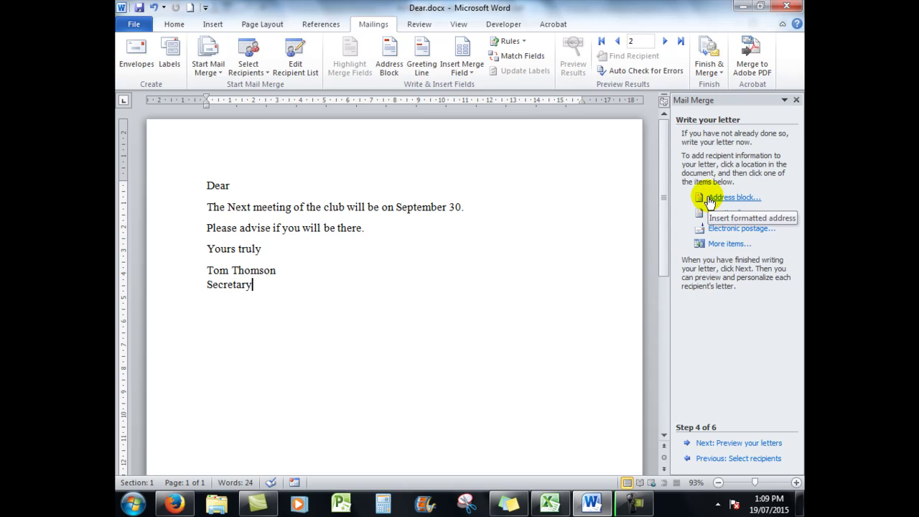
left_click(242, 187)
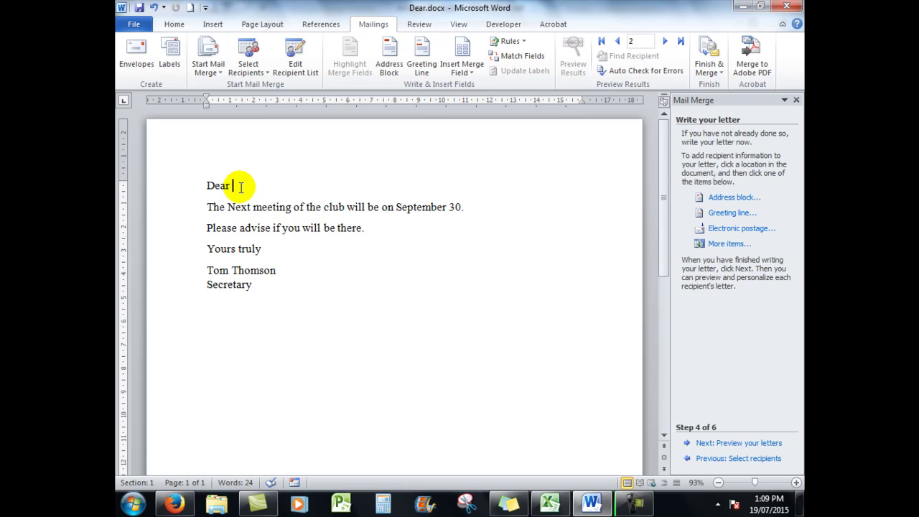
left_click(205, 186)
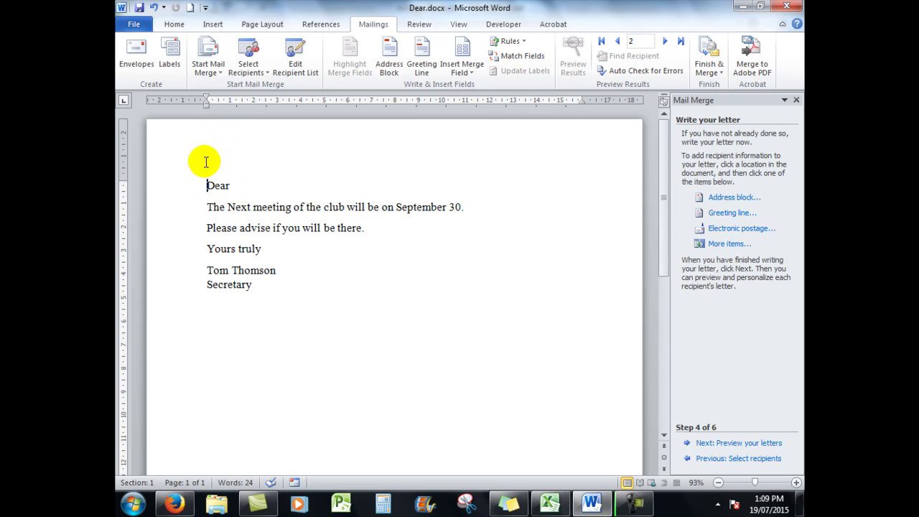
left_click(209, 158)
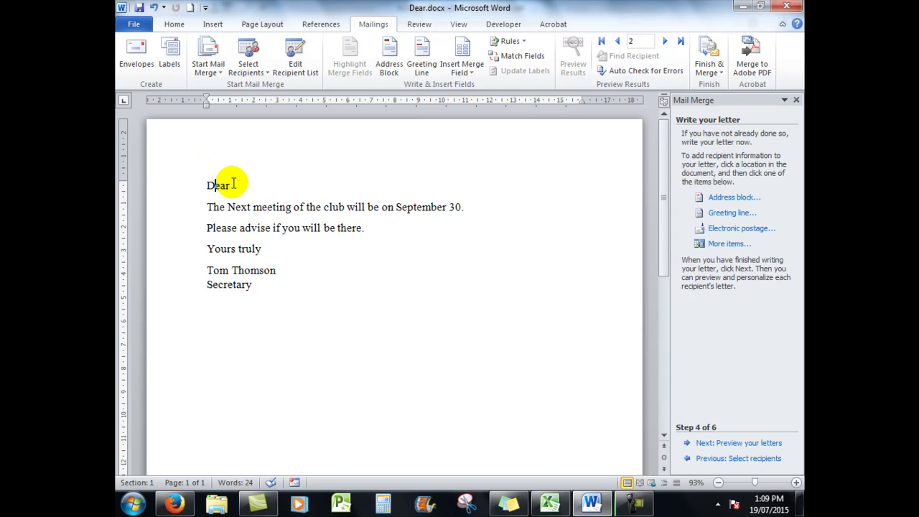
left_click(205, 186)
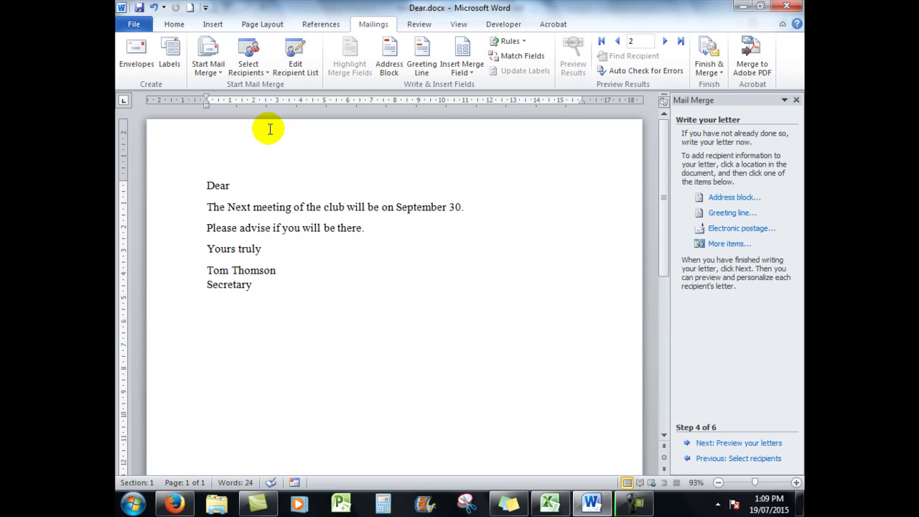
key("Return")
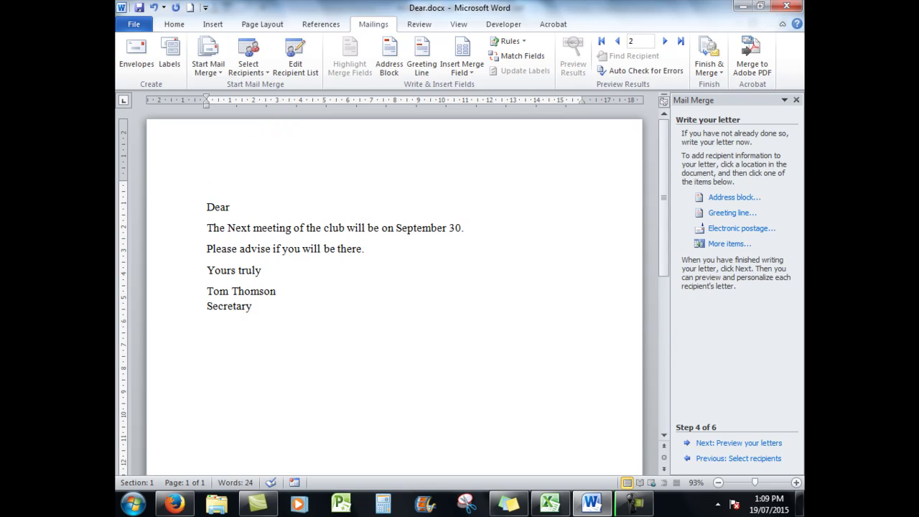
left_click(217, 172)
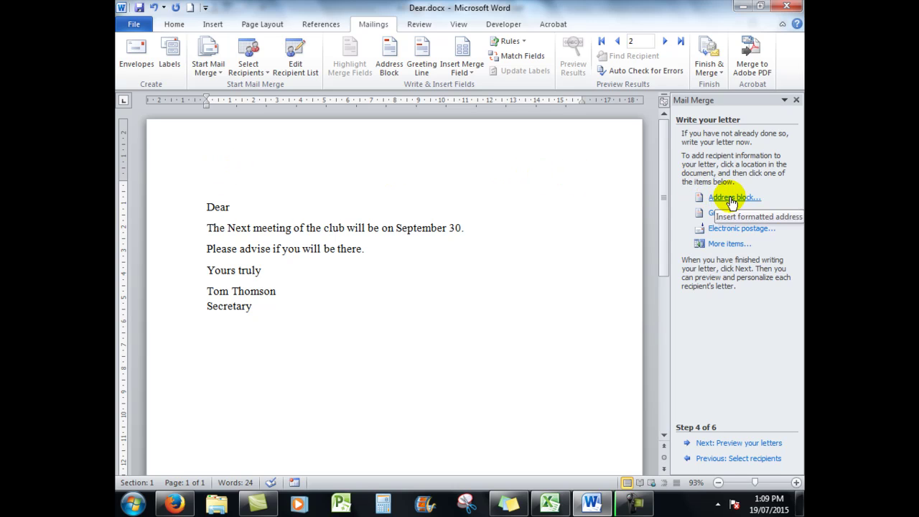
Insert an Address Block field above 'Dear', previewing the recipients' addresses first
left_click(731, 199)
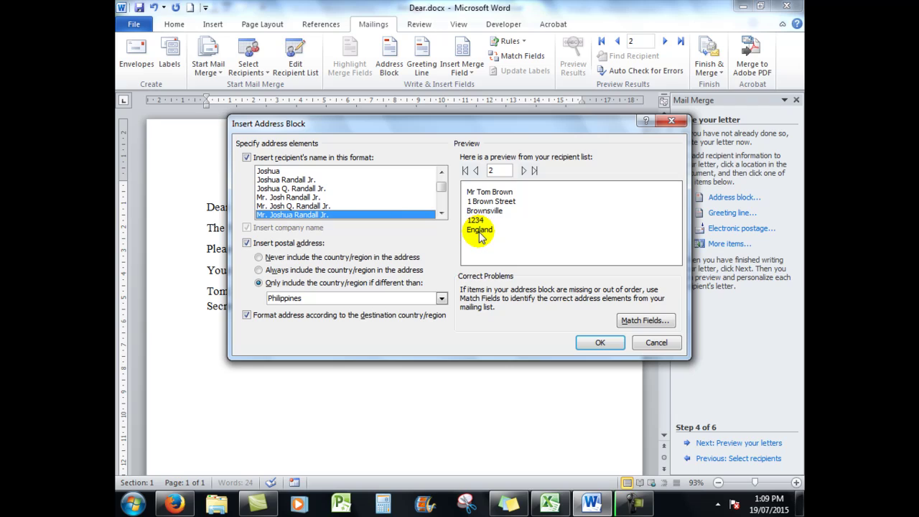
left_click(523, 171)
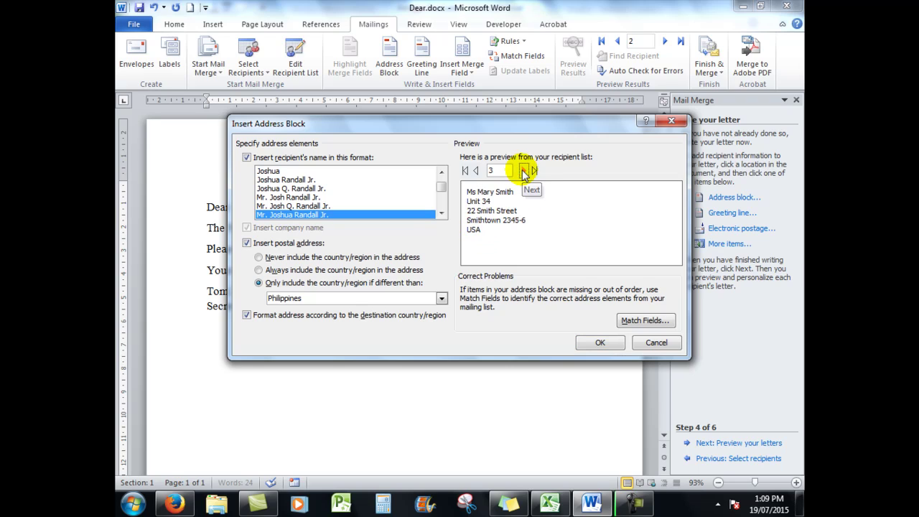
left_click(524, 171)
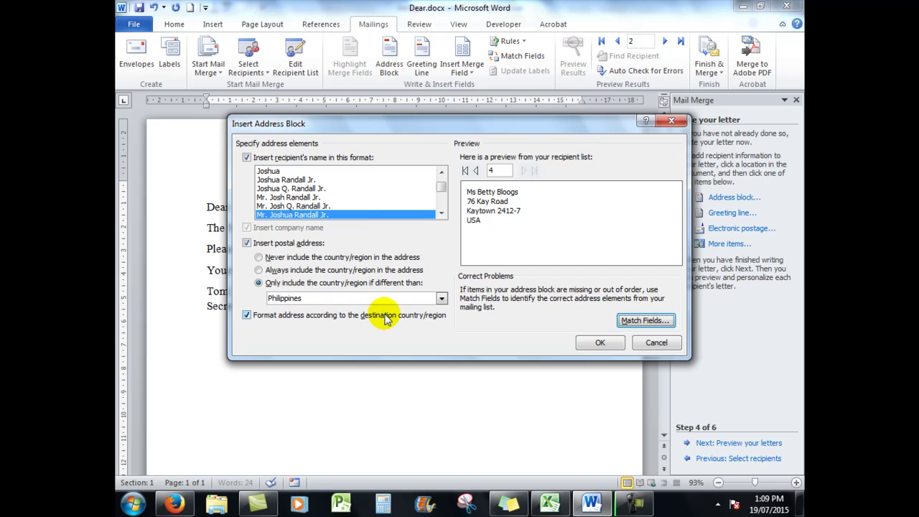
left_click(600, 344)
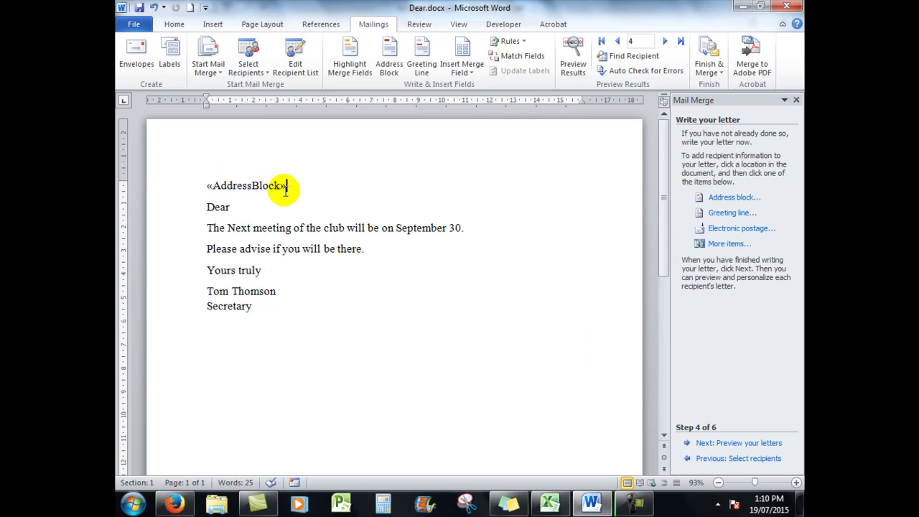
Insert the First name merge field after 'Dear' and move to the letter preview step
left_click(245, 207)
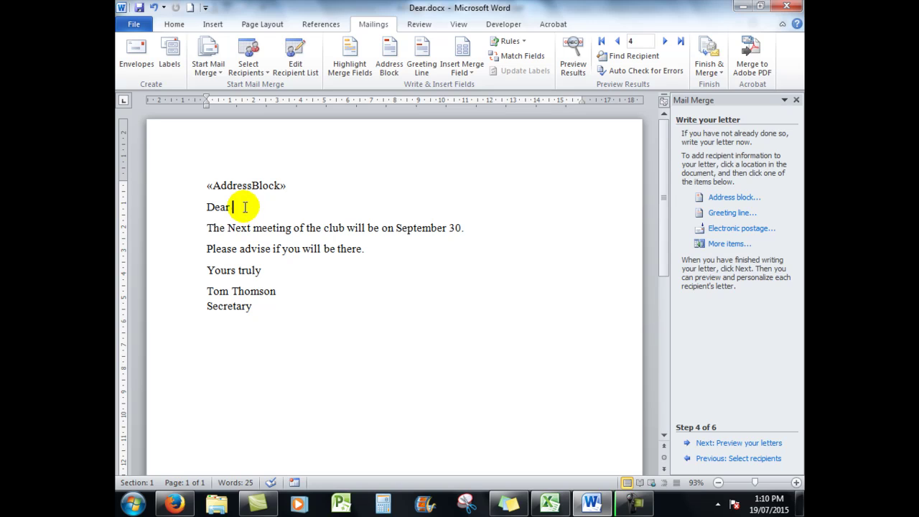
left_click(723, 245)
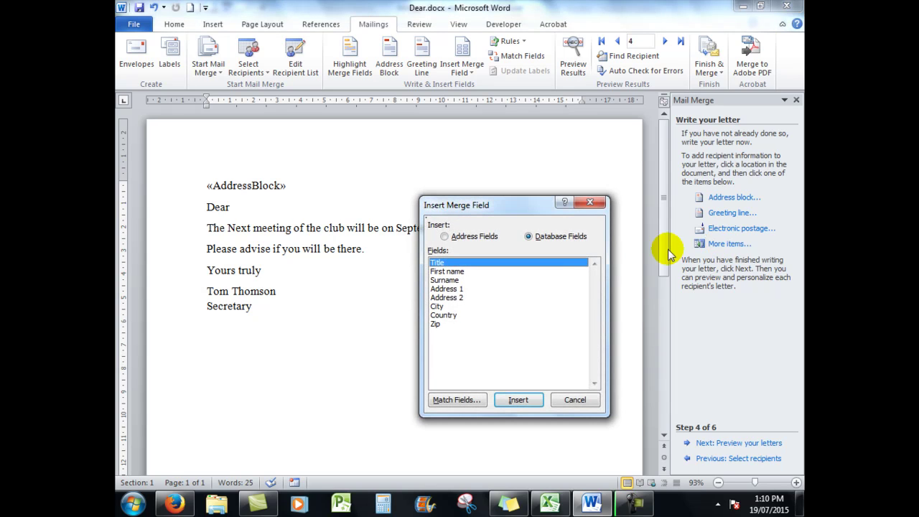
left_click(456, 272)
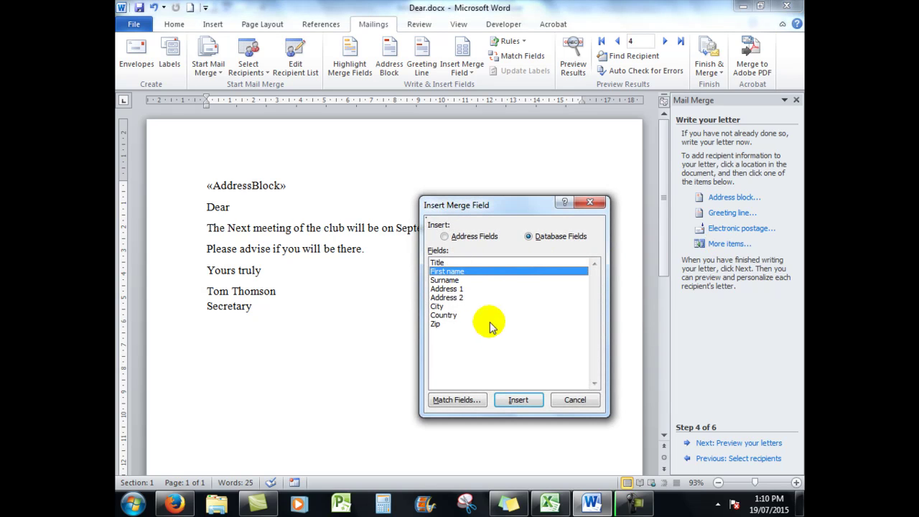
left_click(513, 401)
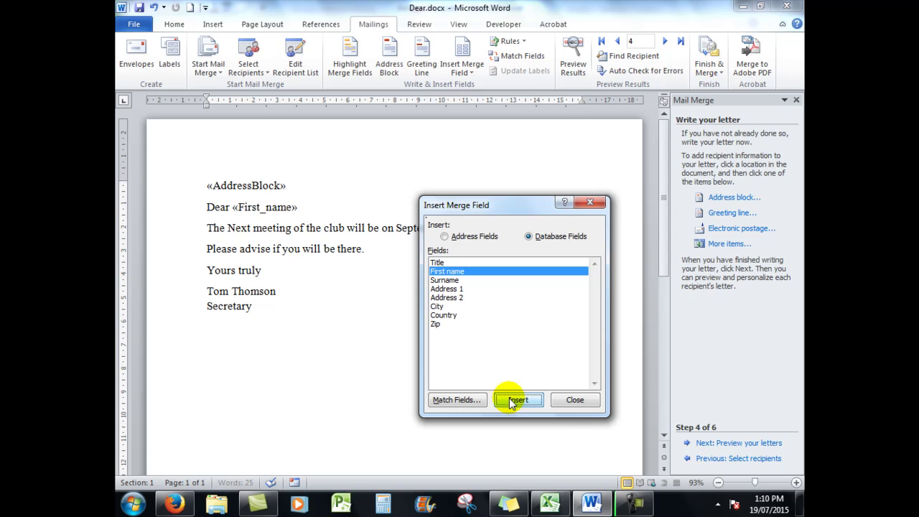
left_click(576, 401)
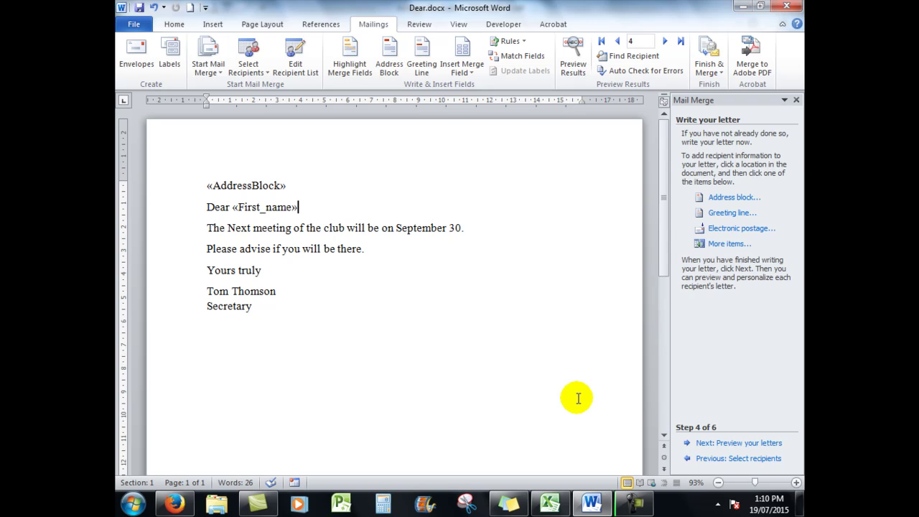
left_click(736, 446)
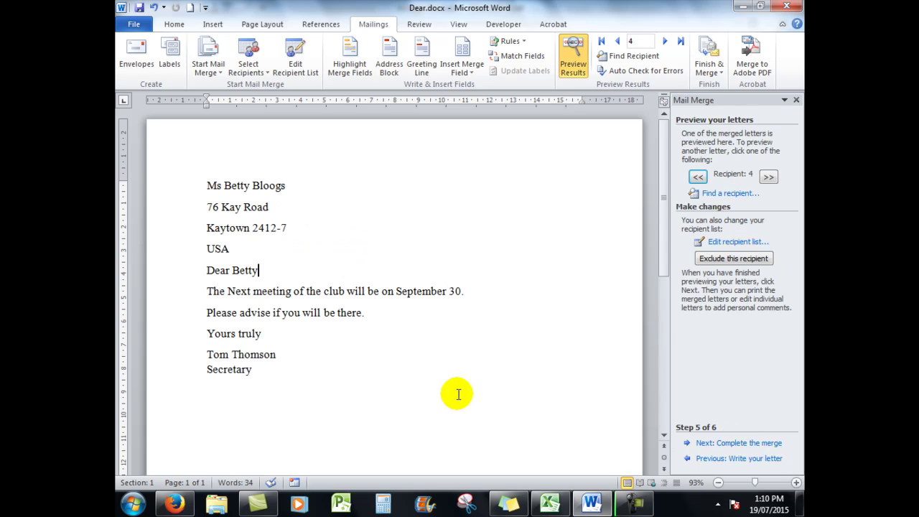
left_click(698, 177)
left_click(699, 178)
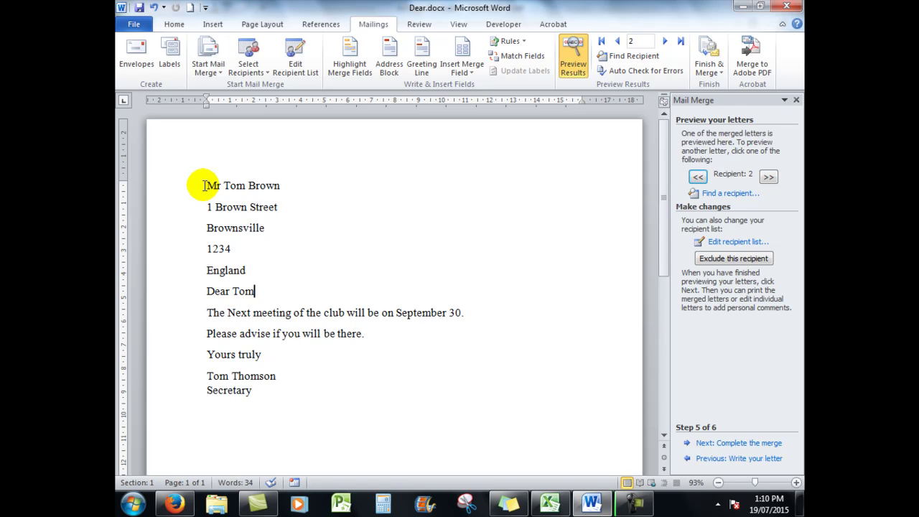
mouse_move(202, 185)
left_mouse_down()
mouse_move(326, 199)
mouse_move(318, 272)
left_mouse_up()
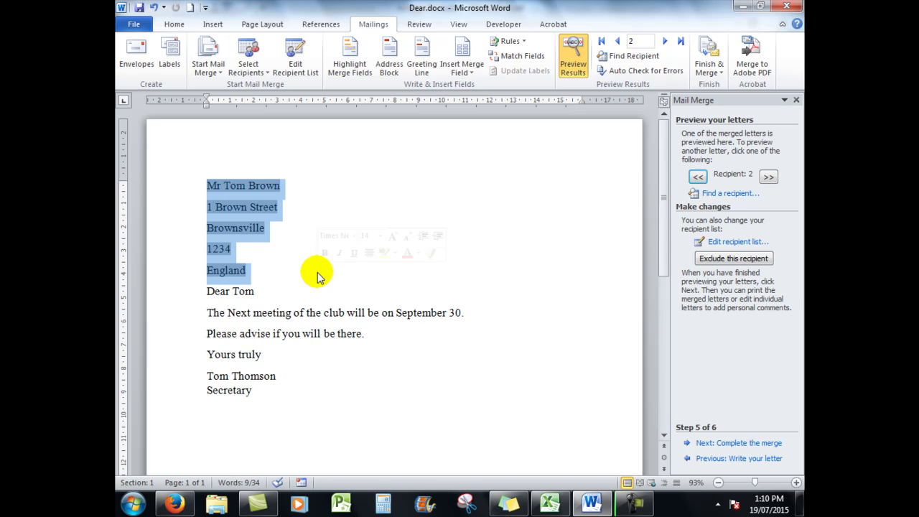
left_click(170, 26)
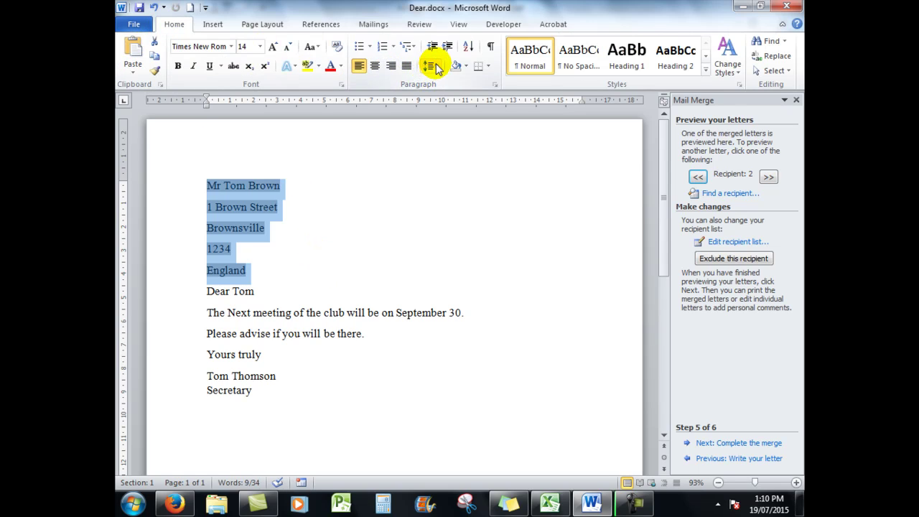
left_click(431, 65)
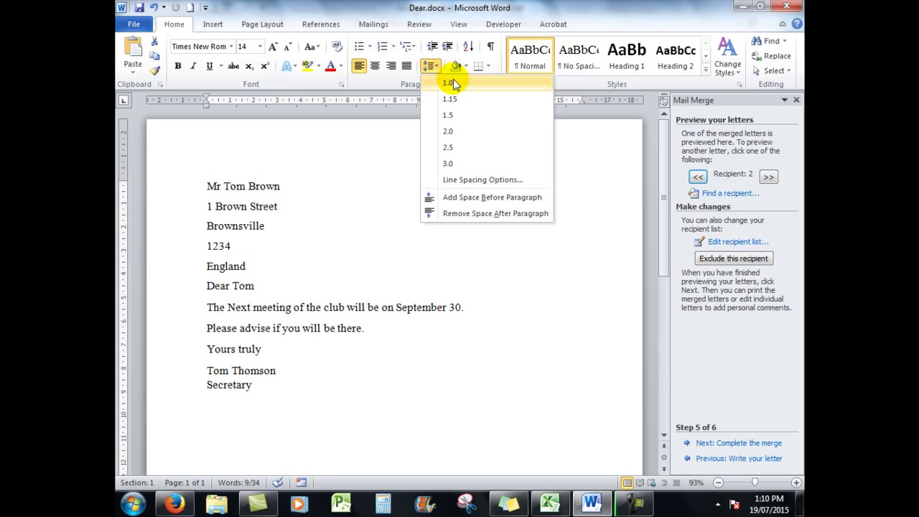
left_click(452, 84)
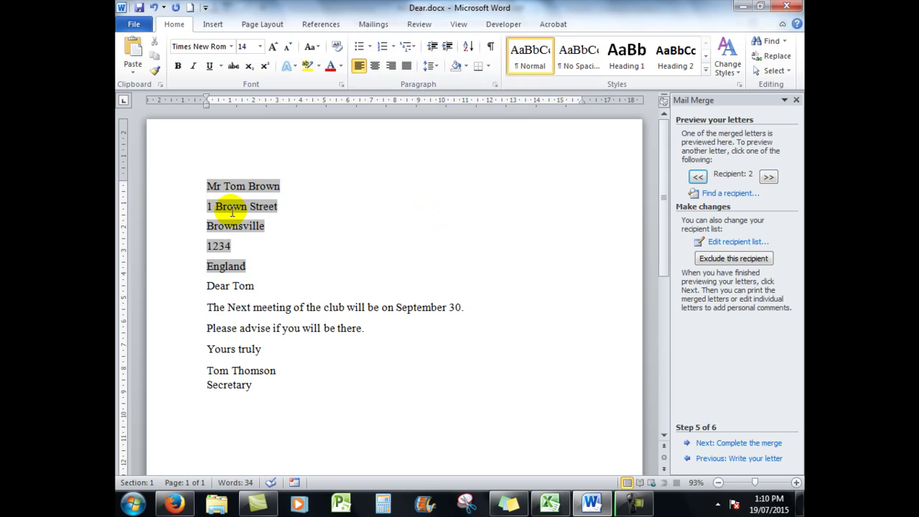
left_click(434, 221)
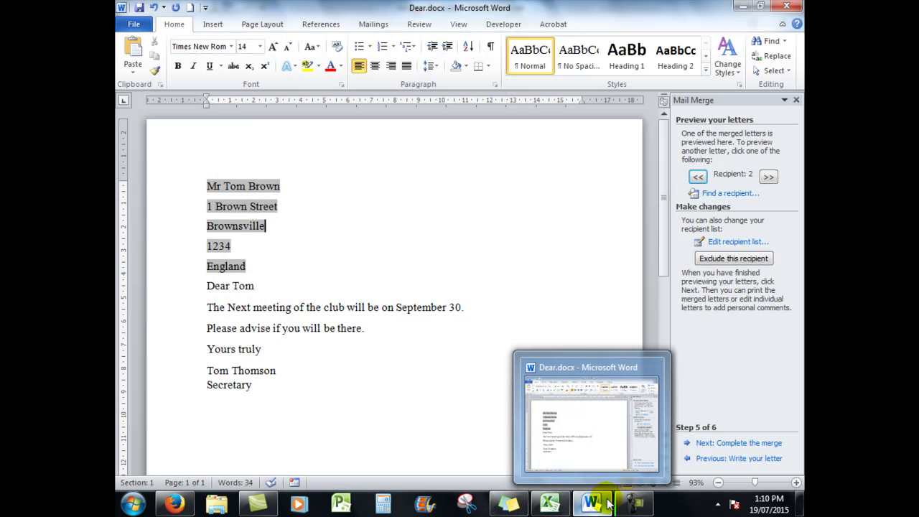
Skip printing and merge All recipients into a new document via Edit individual letters
left_click(738, 444)
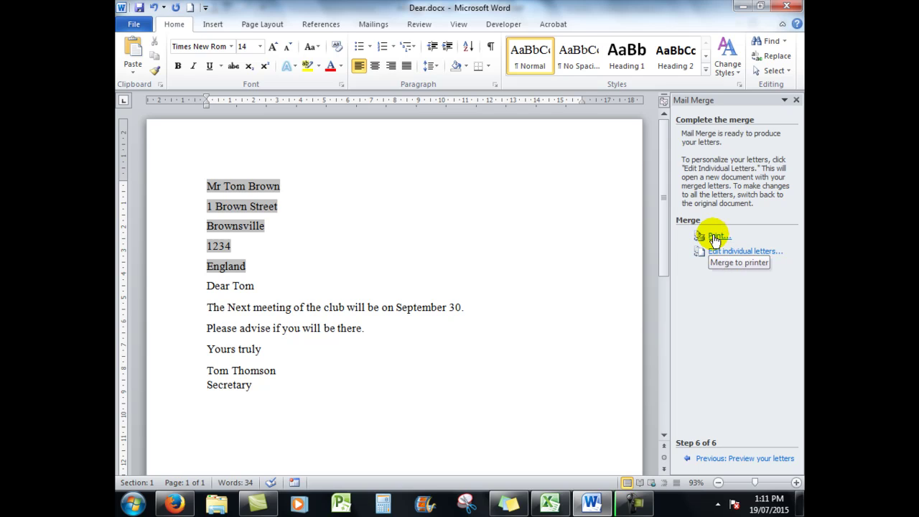
left_click(715, 237)
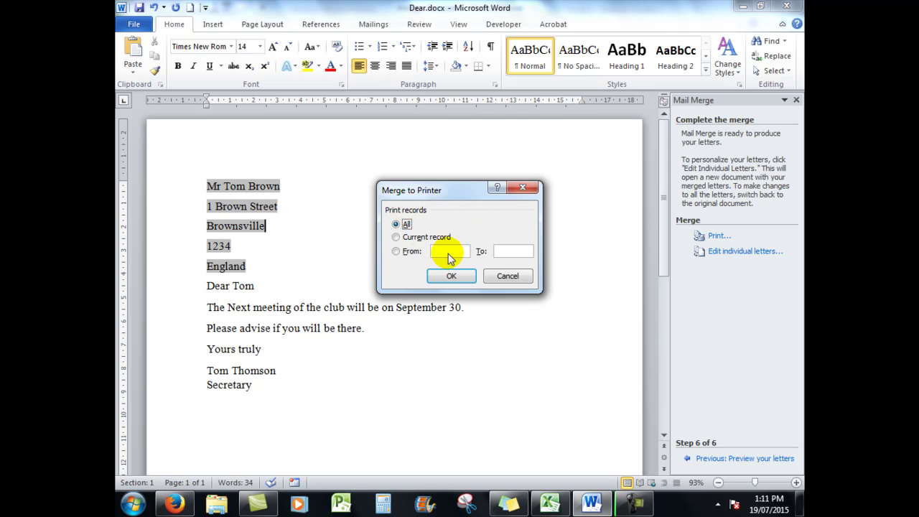
left_click(507, 276)
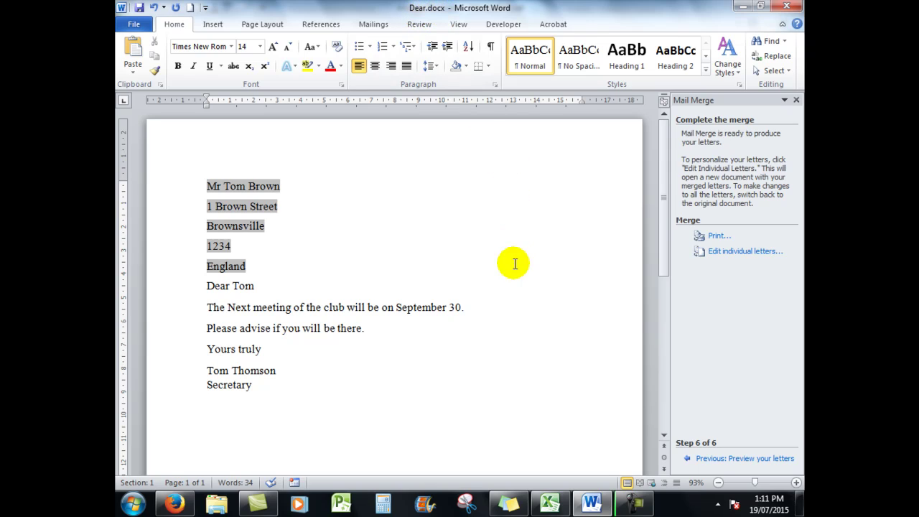
left_click(732, 253)
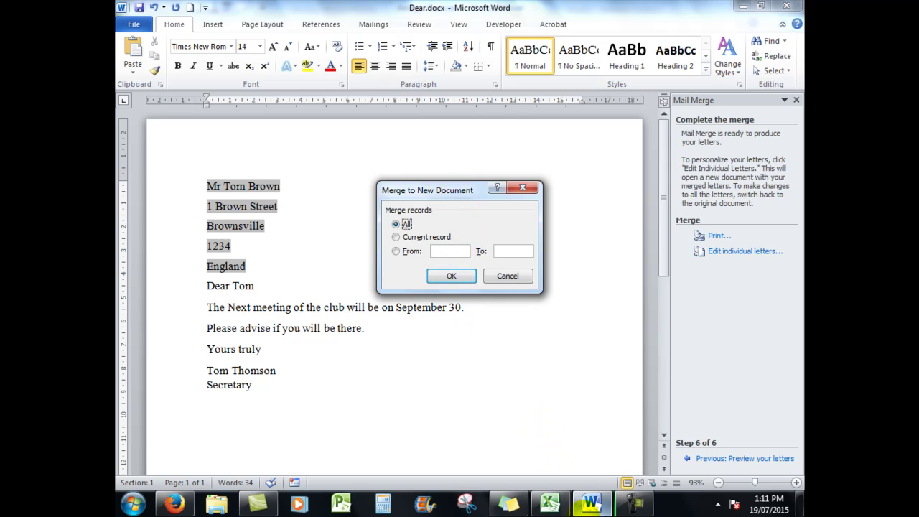
left_click(451, 277)
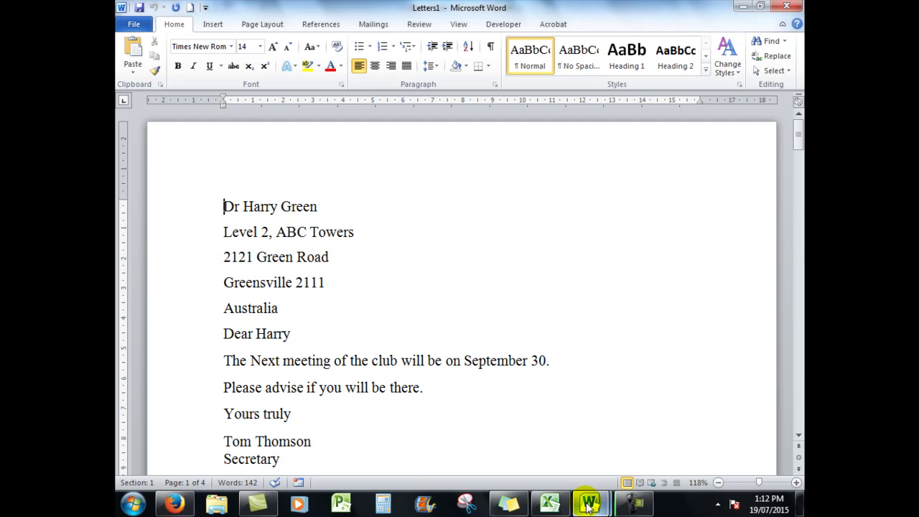
mouse_move(591, 504)
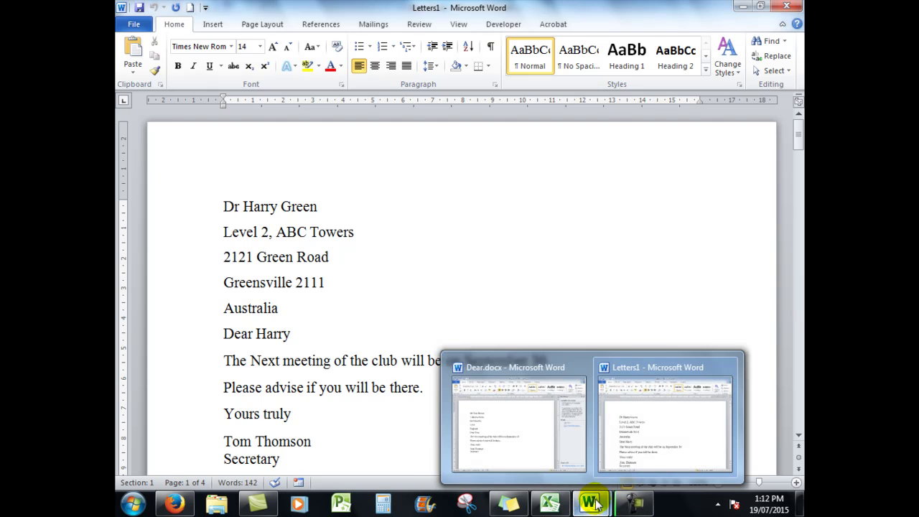
key("Down")
key("Down")
key("Down")
key("End")
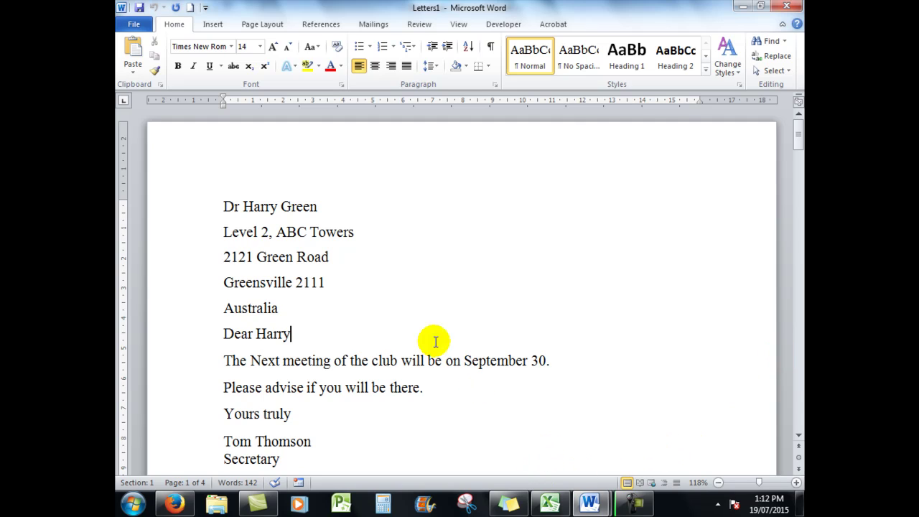
left_click(129, 26)
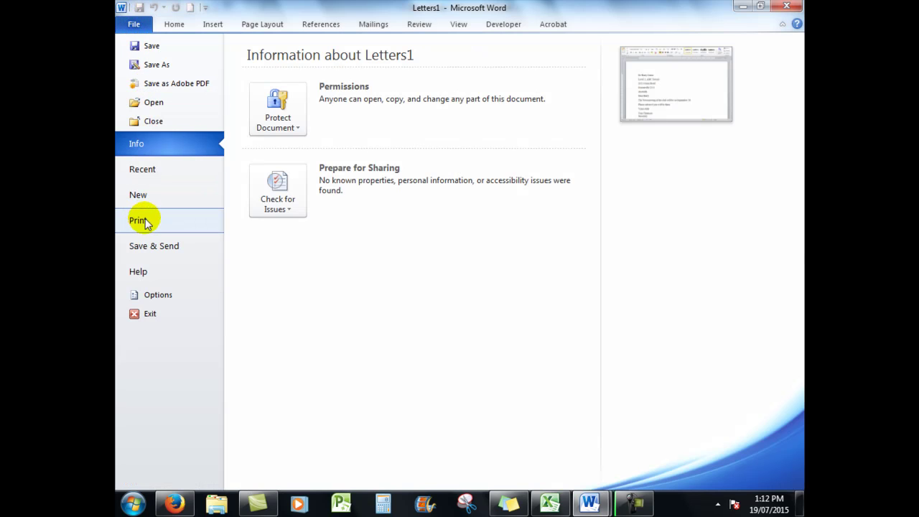
left_click(144, 220)
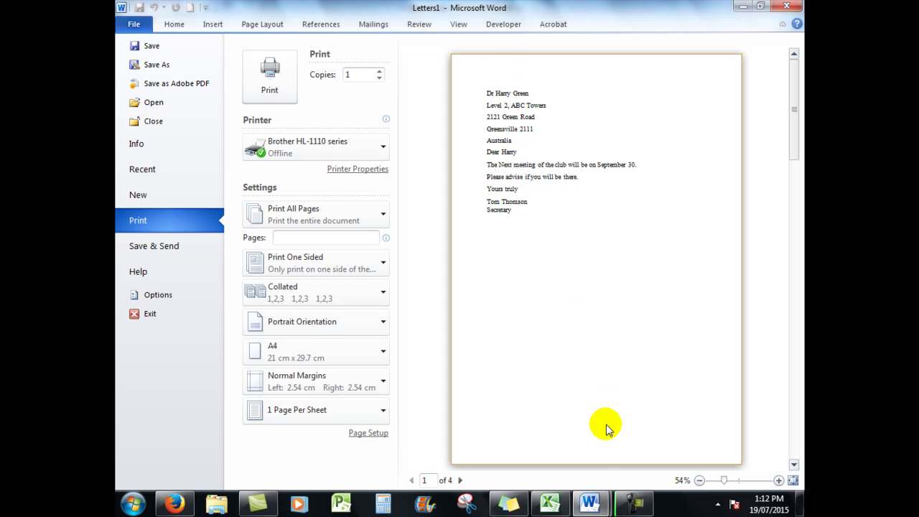
left_click(461, 480)
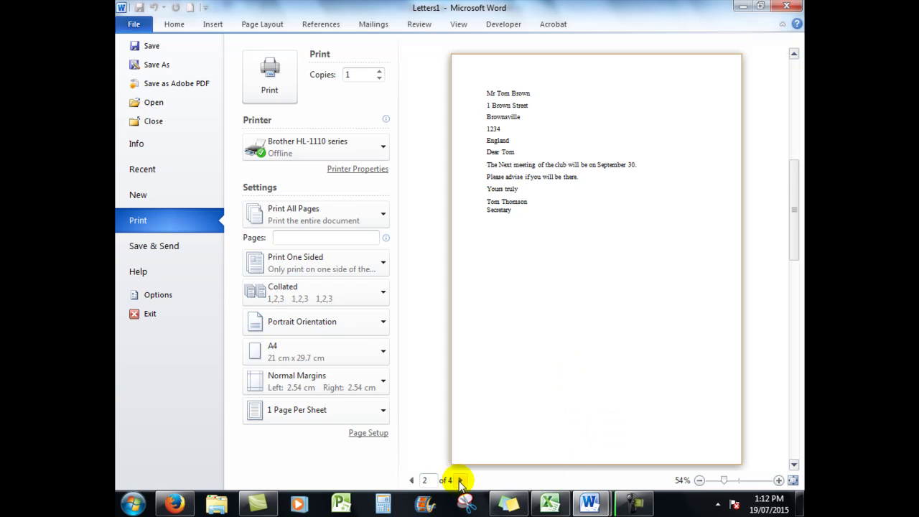
left_click(460, 480)
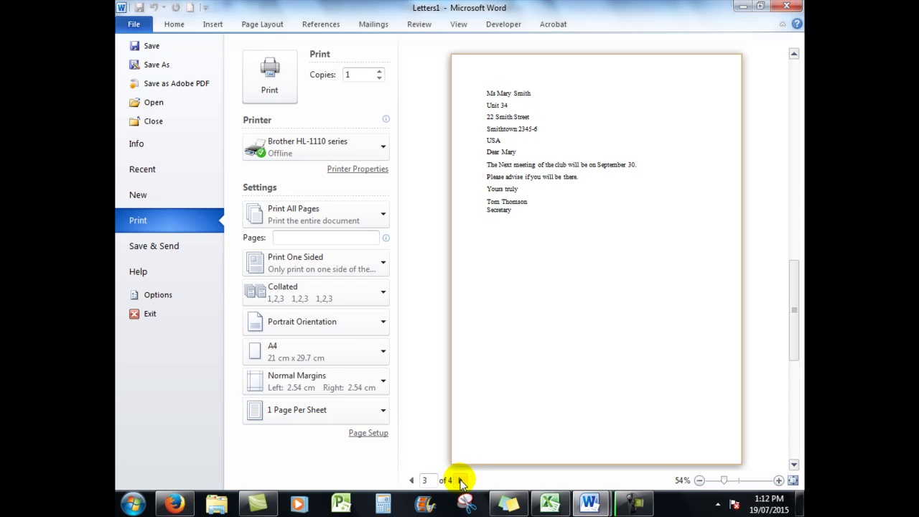
left_click(460, 480)
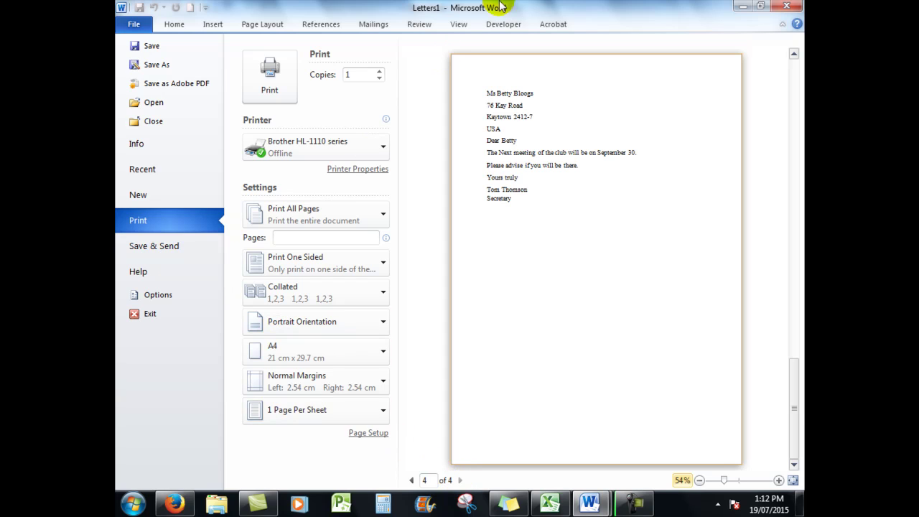
left_click(174, 25)
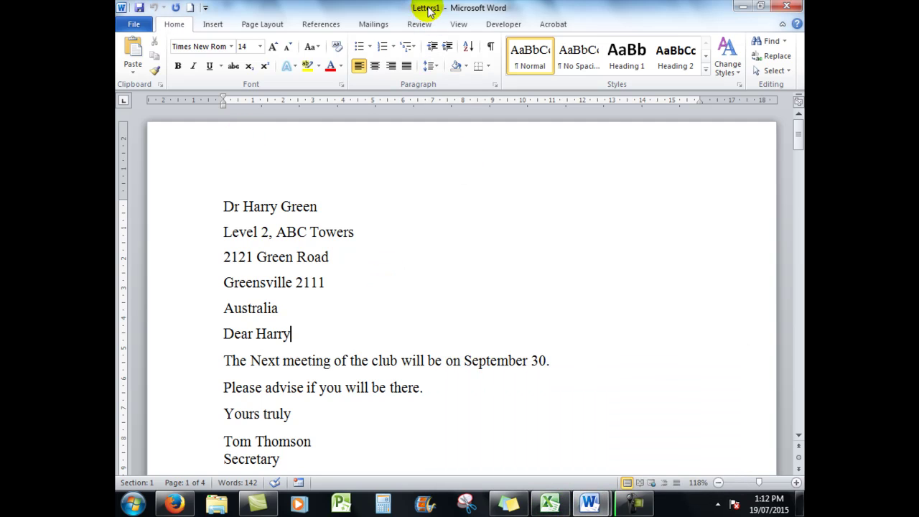
Save the merged letters with Save As on the Desktop as MailMergeClubMeeting
left_click(133, 25)
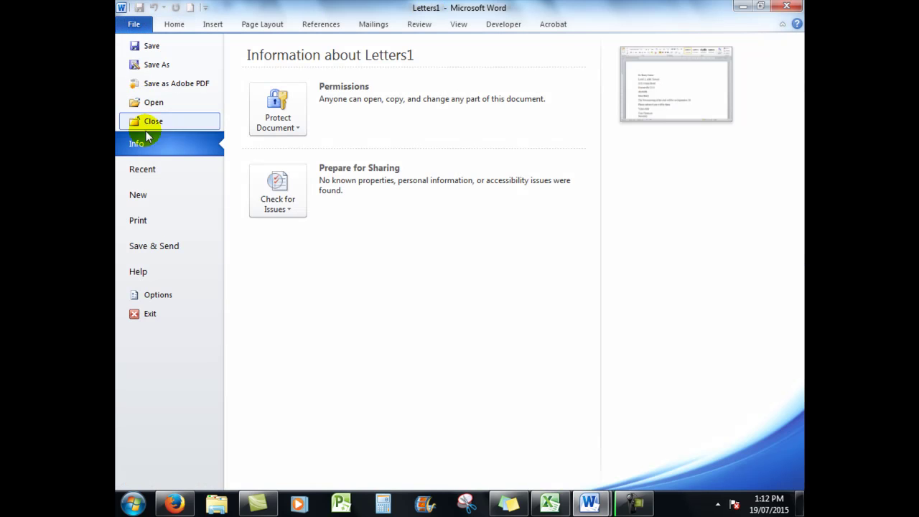
left_click(158, 65)
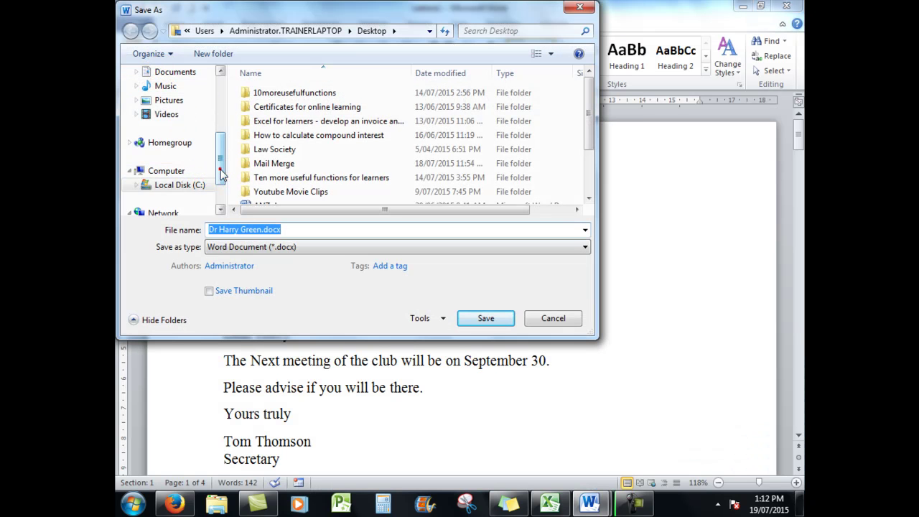
left_click_drag(220, 169, 223, 136)
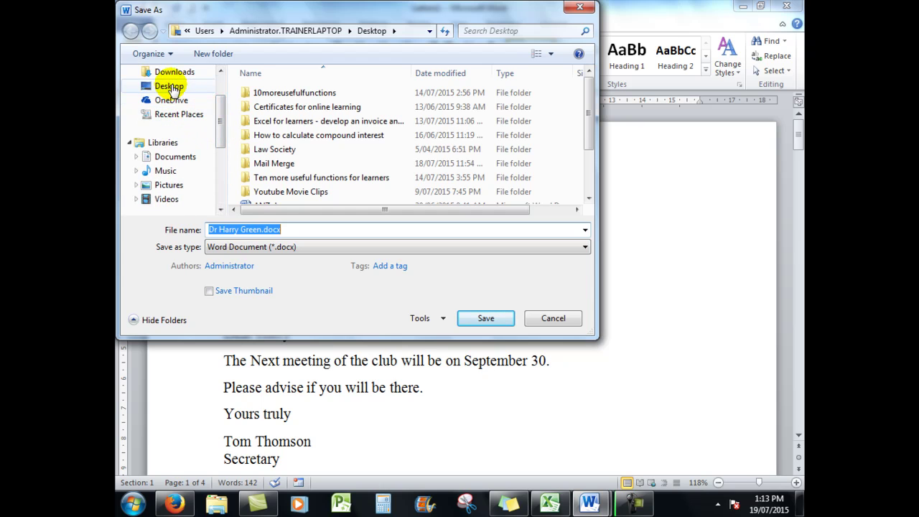
left_click(170, 86)
left_click(295, 231)
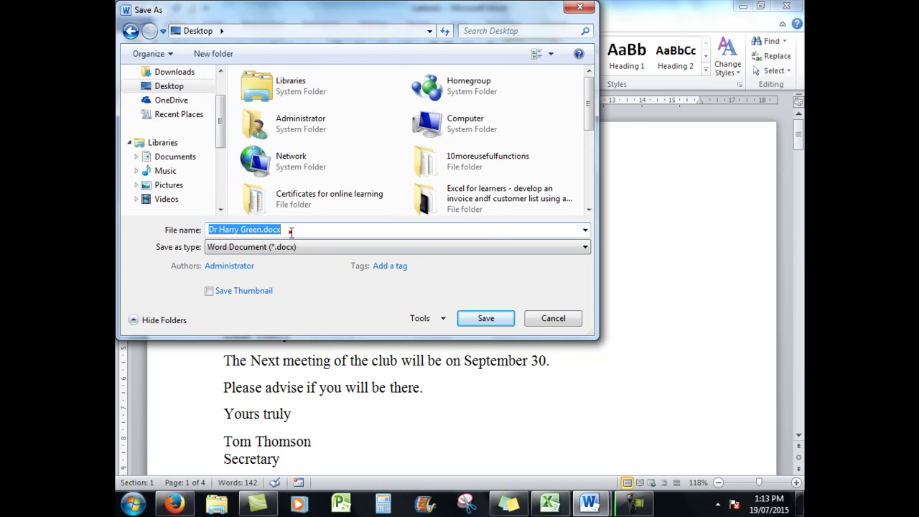
type("Ma")
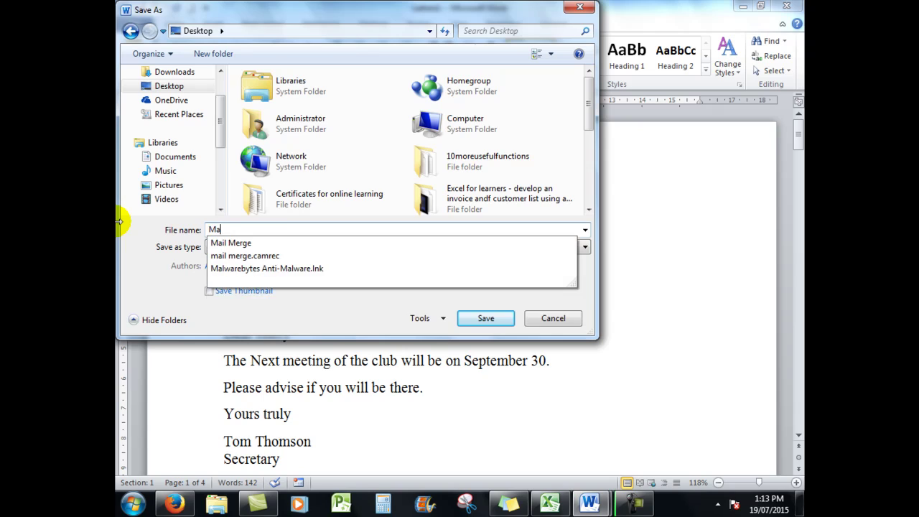
type("ilMer")
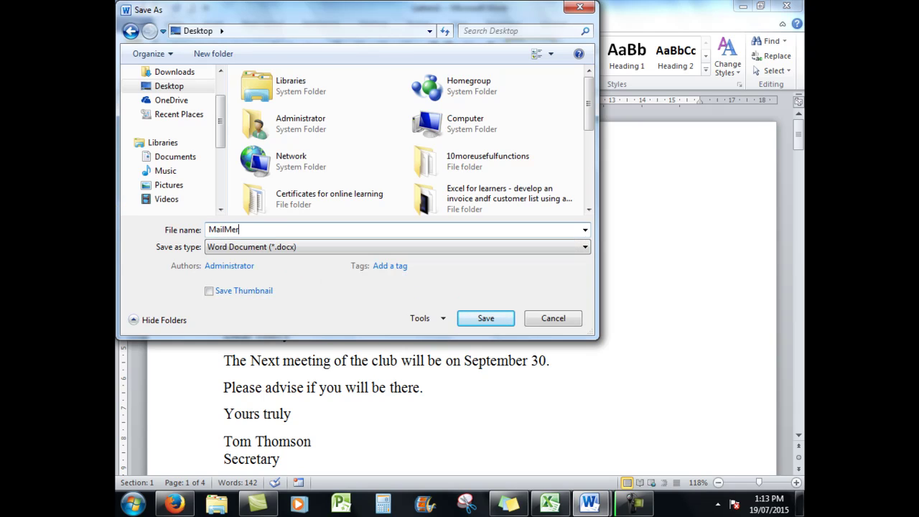
type("geClu")
type("bM")
type("eeti")
type("ng")
left_click(491, 317)
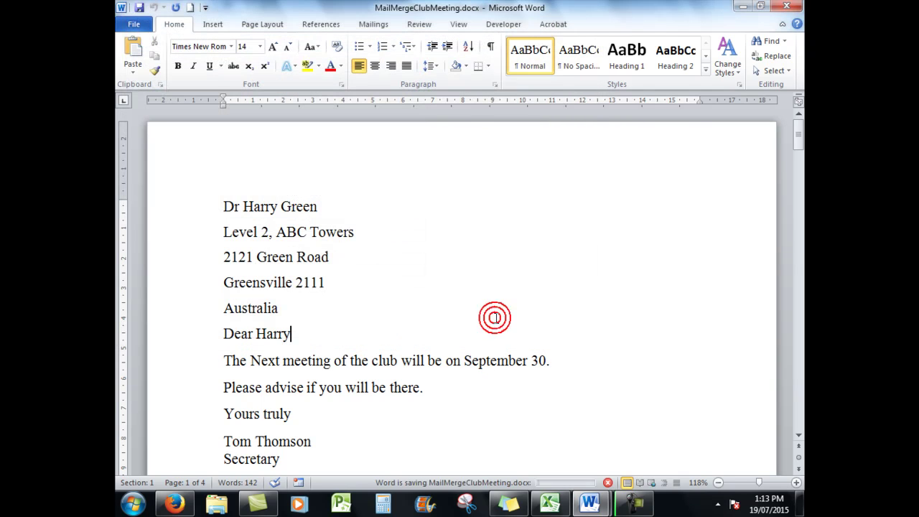
Close MailMergeClubMeeting.docx and Dear.docx (Dear unsaved), then reopen MailMergeClubMeeting.docx from the Recent list
left_click(136, 25)
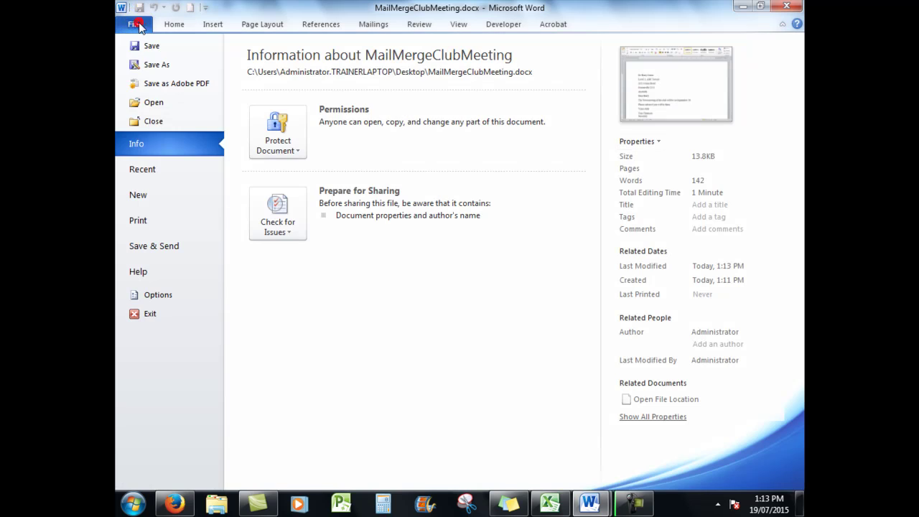
left_click(153, 122)
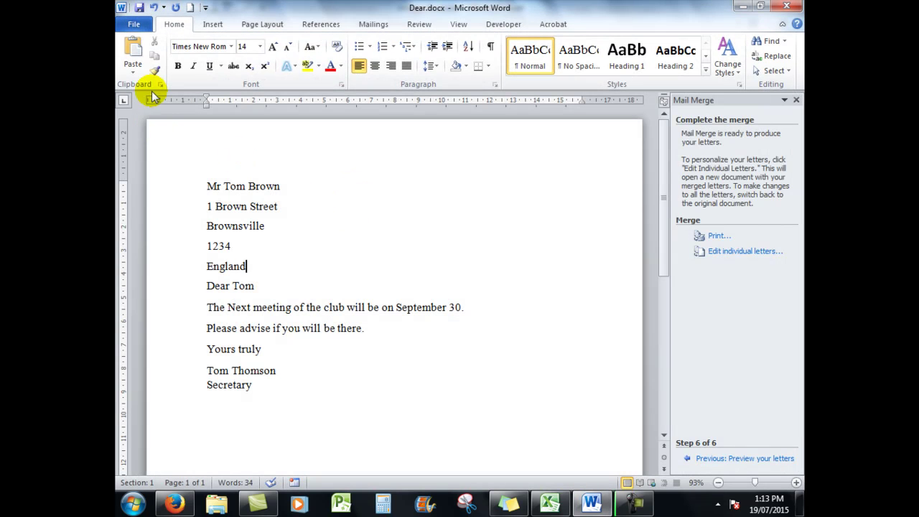
left_click(137, 23)
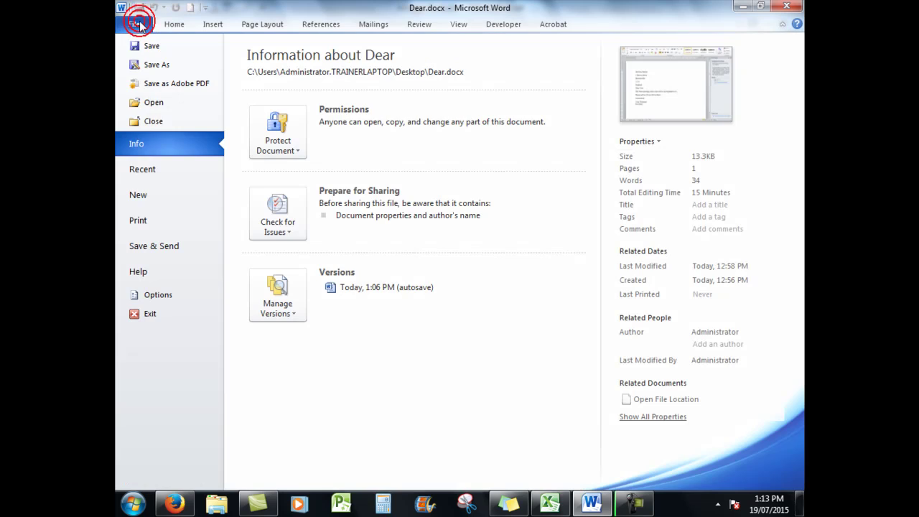
left_click(154, 121)
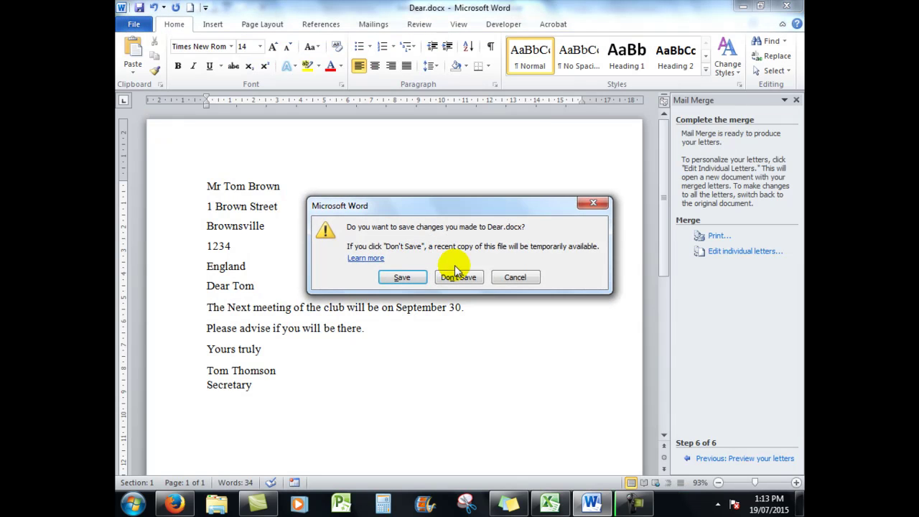
left_click(466, 277)
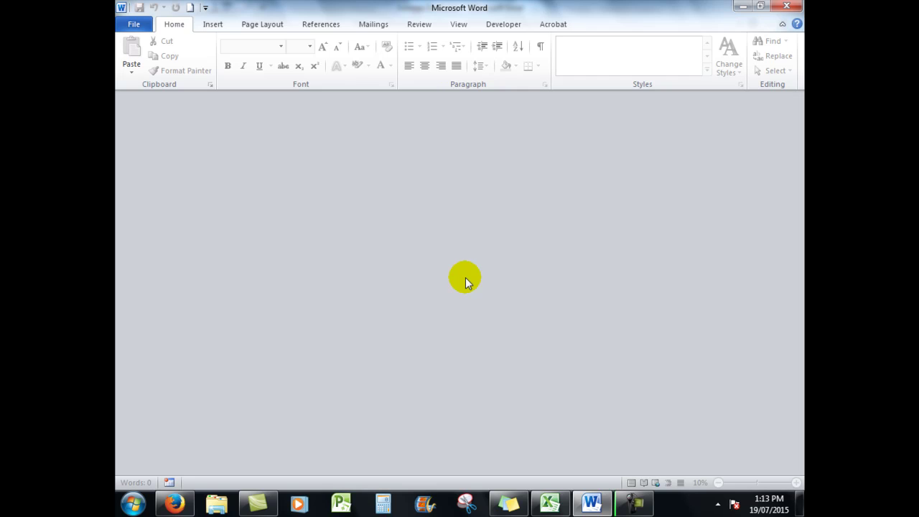
left_click(134, 24)
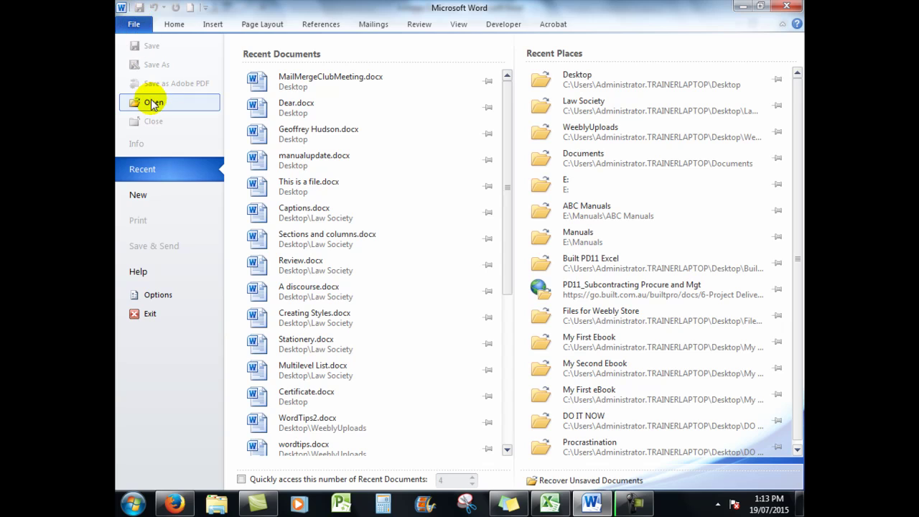
left_click(314, 76)
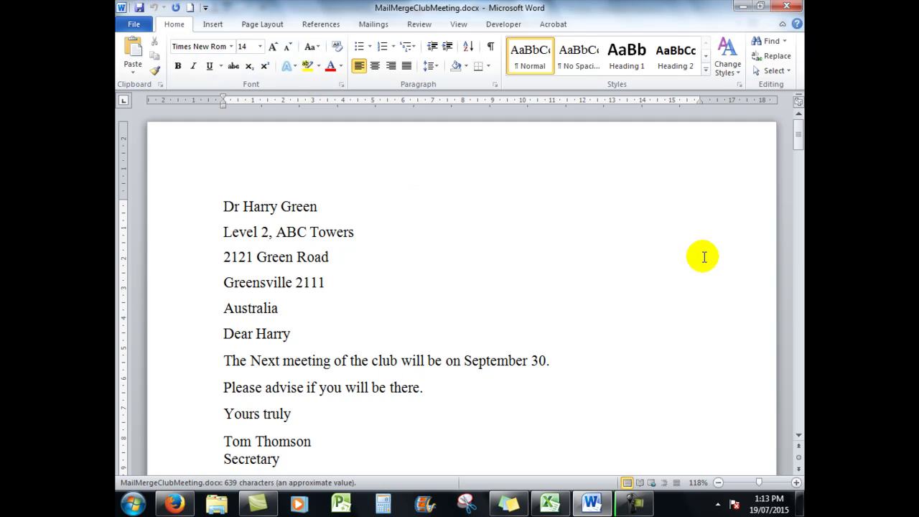
scroll(705, 257, "down", 5)
scroll(705, 258, "down", 5)
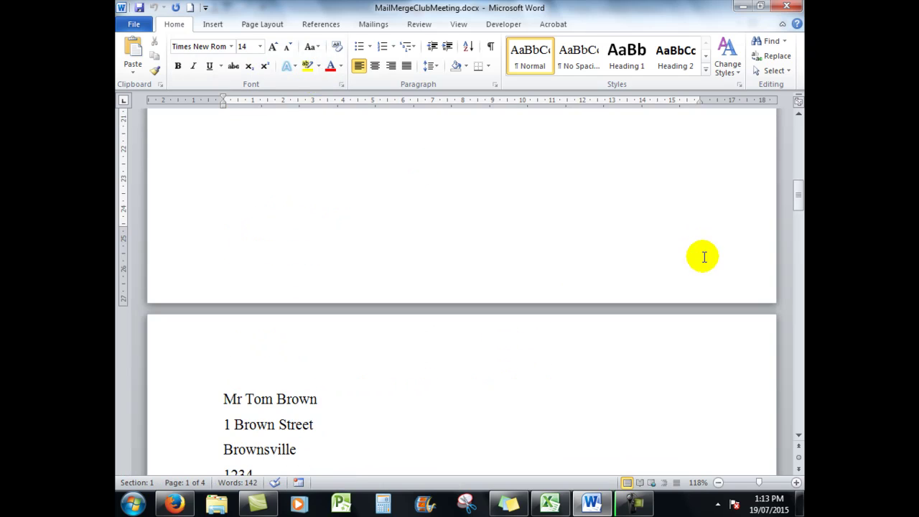
scroll(704, 257, "down", 5)
scroll(705, 257, "down", 5)
scroll(705, 257, "down", 5)
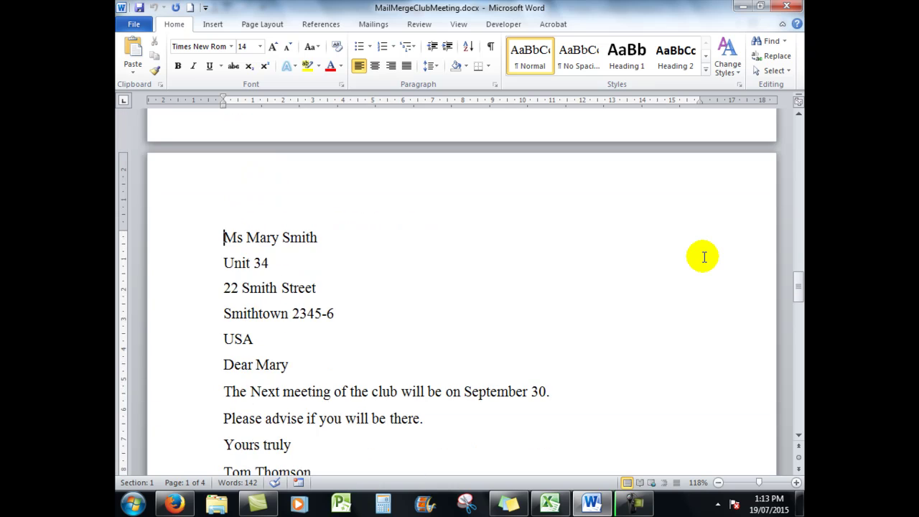
scroll(704, 256, "down", 5)
scroll(703, 256, "down", 5)
scroll(704, 257, "down", 5)
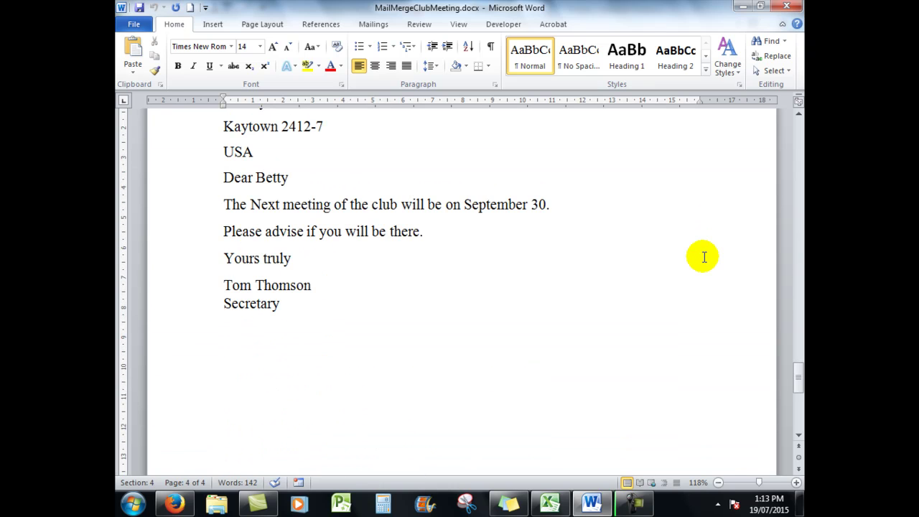